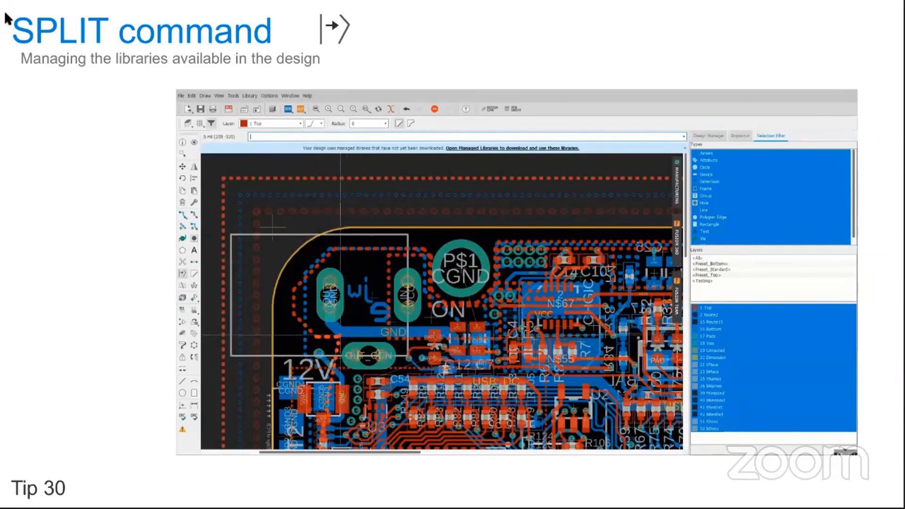
pyautogui.click(110, 112)
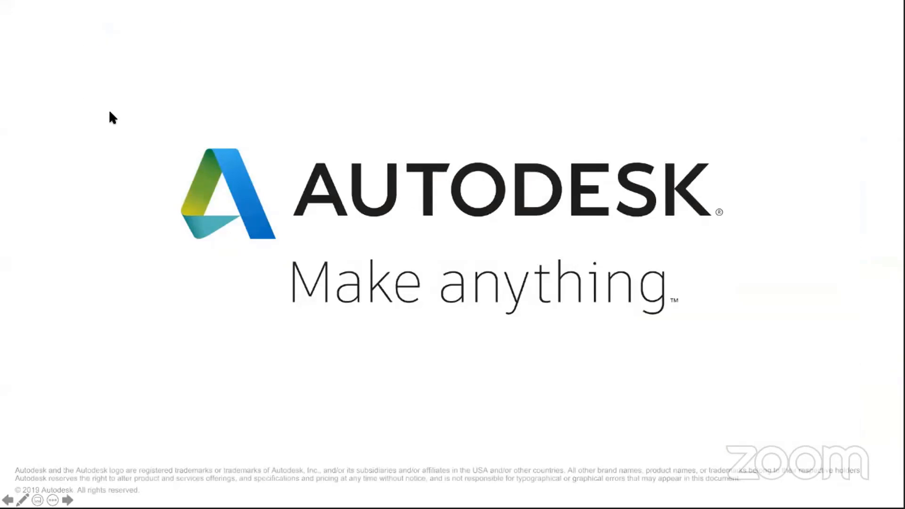
pyautogui.press('Left')
pyautogui.press('Left')
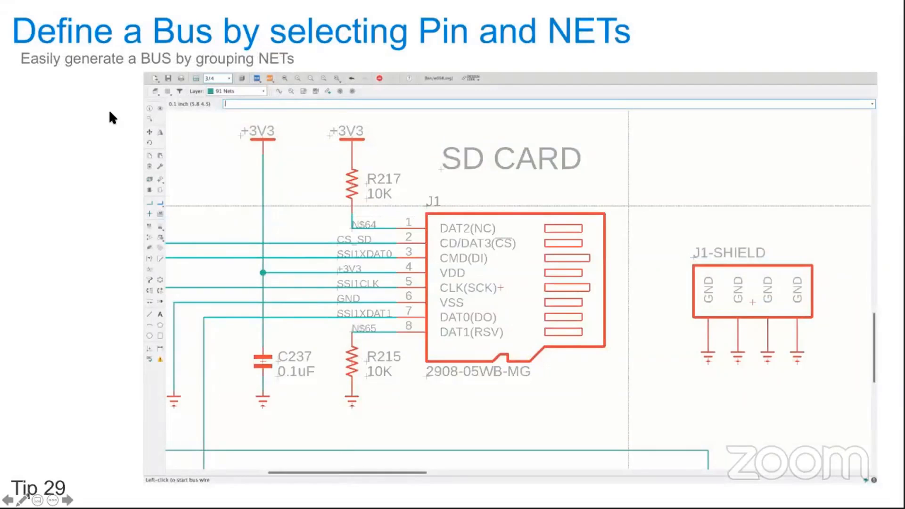
pyautogui.press('Left')
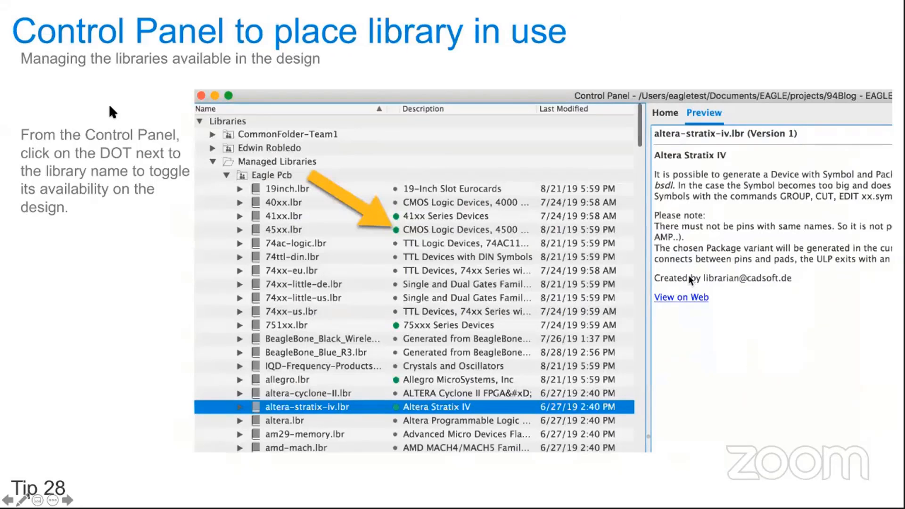
pyautogui.press('Left')
pyautogui.press('Left')
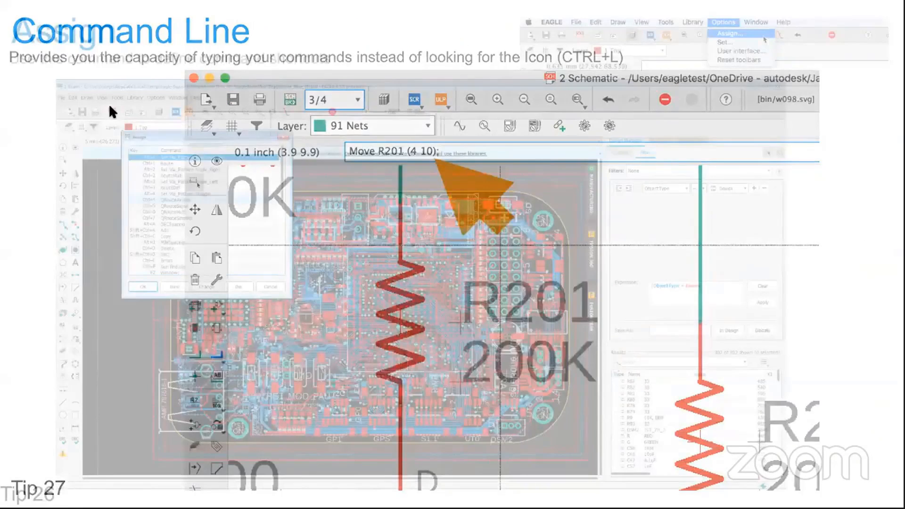
pyautogui.press('Left')
pyautogui.press('Left')
pyautogui.press('Left')
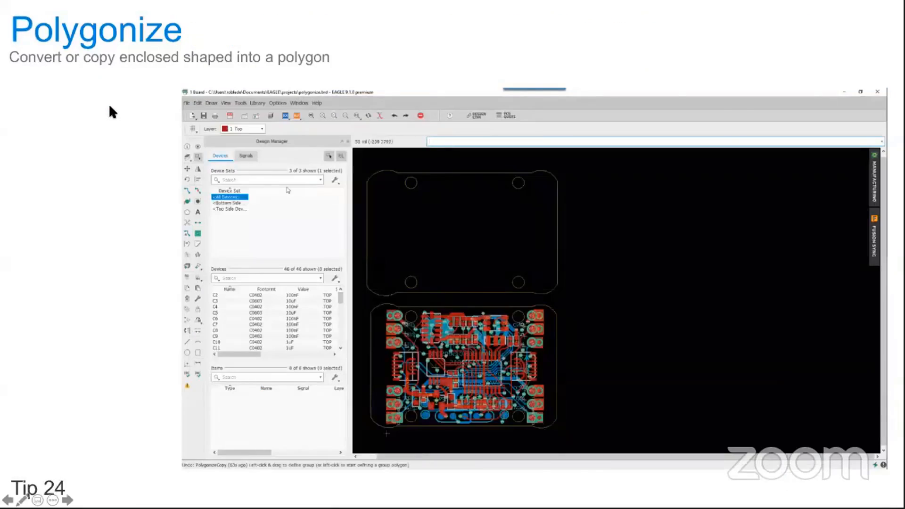
pyautogui.press('Left')
pyautogui.press('Left')
pyautogui.press('Left')
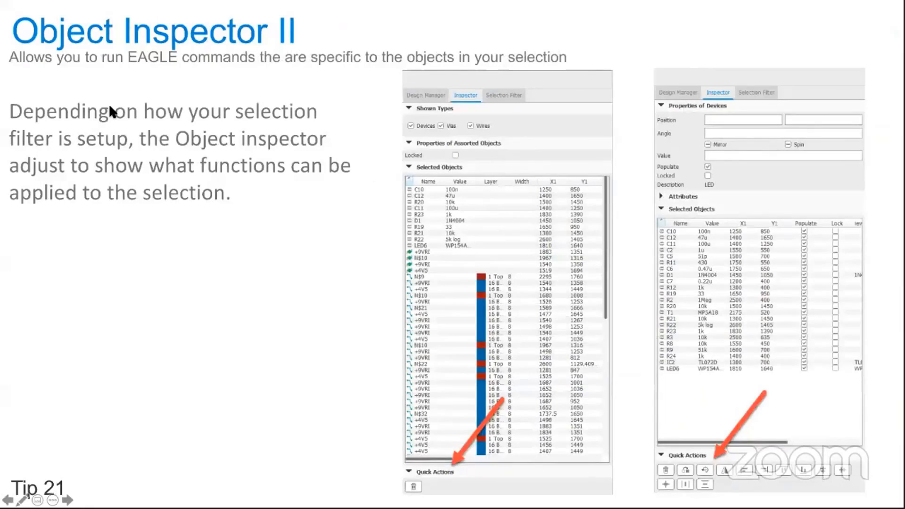
pyautogui.press('Left')
pyautogui.press('Left')
pyautogui.press('Left')
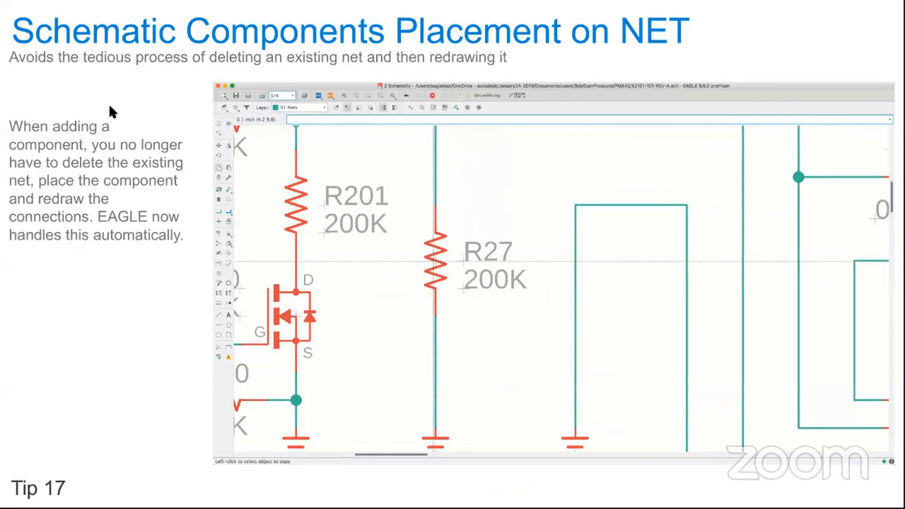
pyautogui.press('Left')
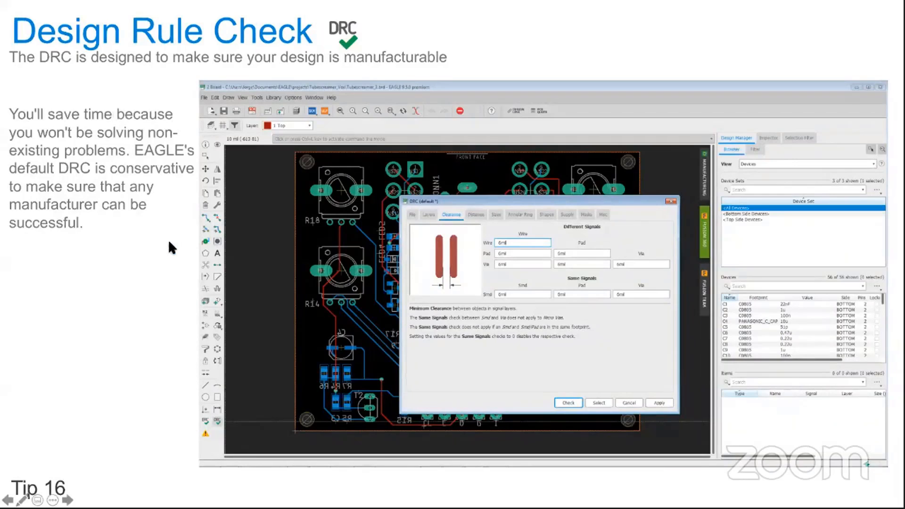
pyautogui.press('Right')
pyautogui.press('Left')
pyautogui.press('Left')
pyautogui.press('Left')
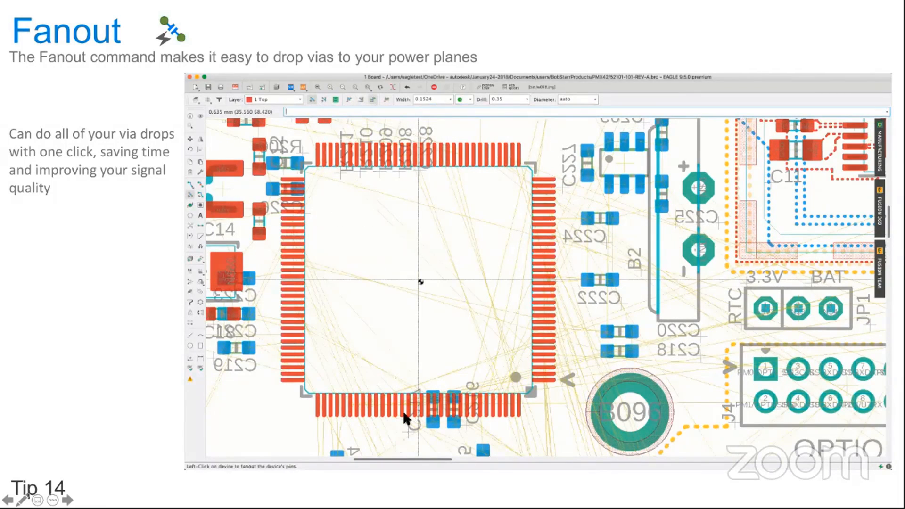
# End the slide show, switch to EAGLE and bring up the 52101-101-REV-A.brd board window
pyautogui.press('Escape')
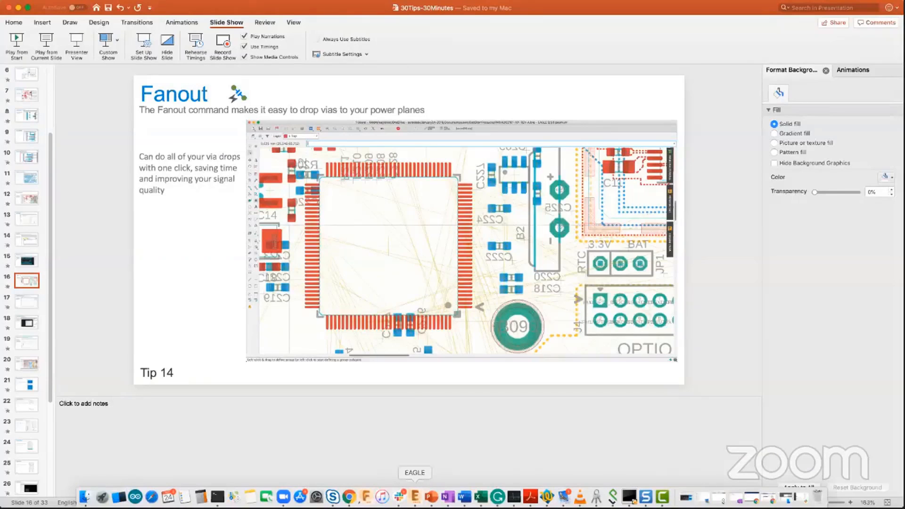
pyautogui.click(415, 496)
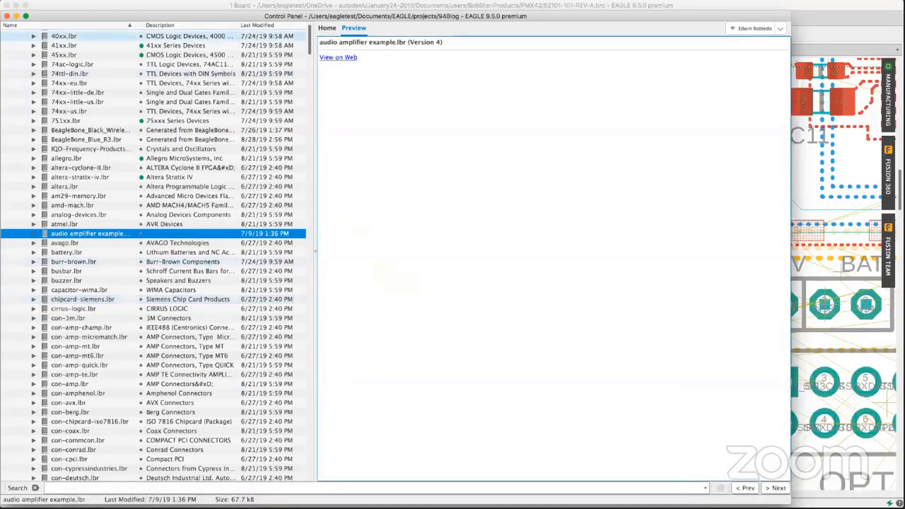
pyautogui.click(143, 5)
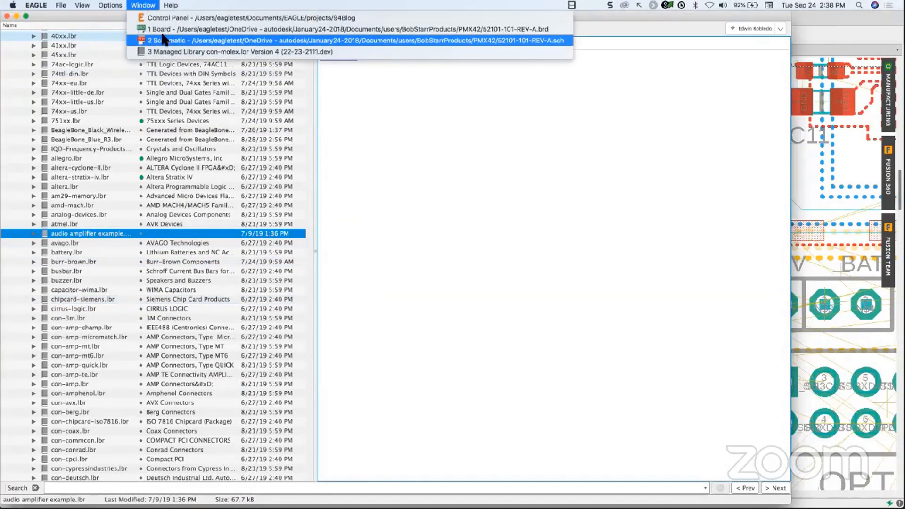
pyautogui.click(165, 30)
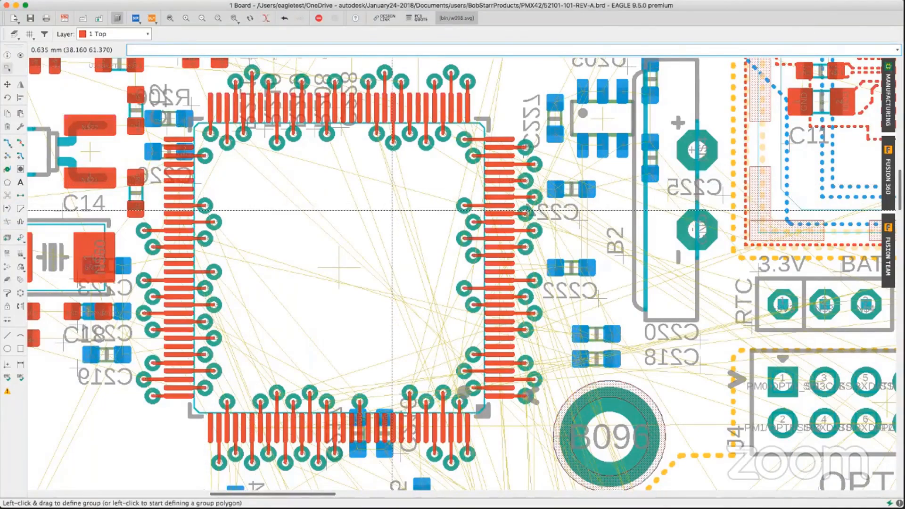
# Close the 52101-101-REV-A board without saving its changes
pyautogui.scroll(3, 353, 209)
pyautogui.scroll(-4, 353, 209)
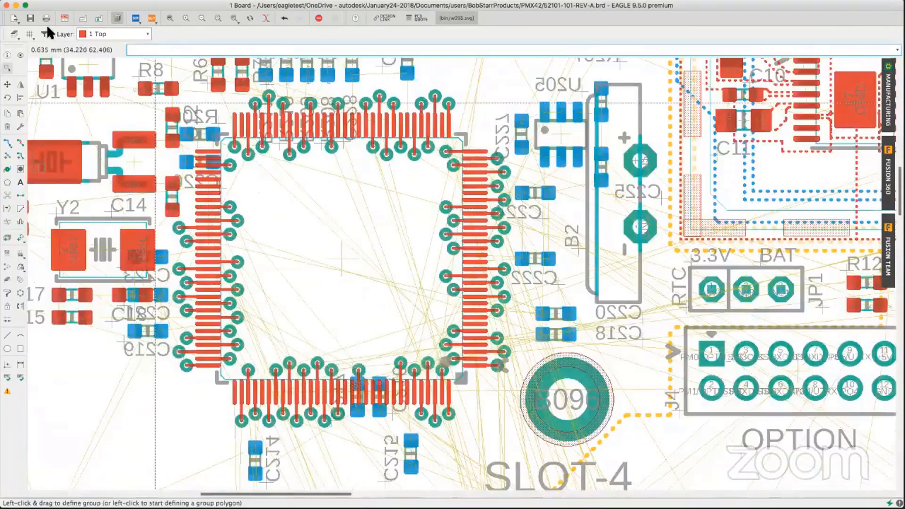
pyautogui.click(7, 5)
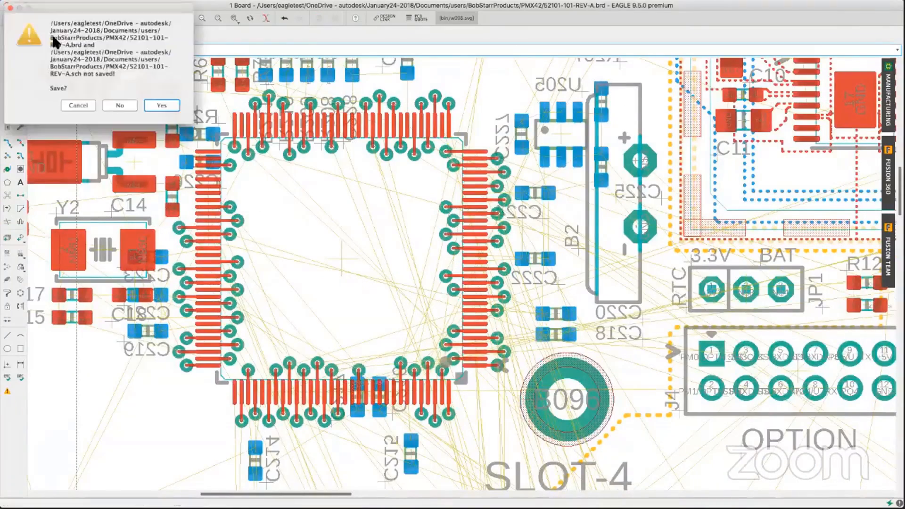
pyautogui.click(121, 108)
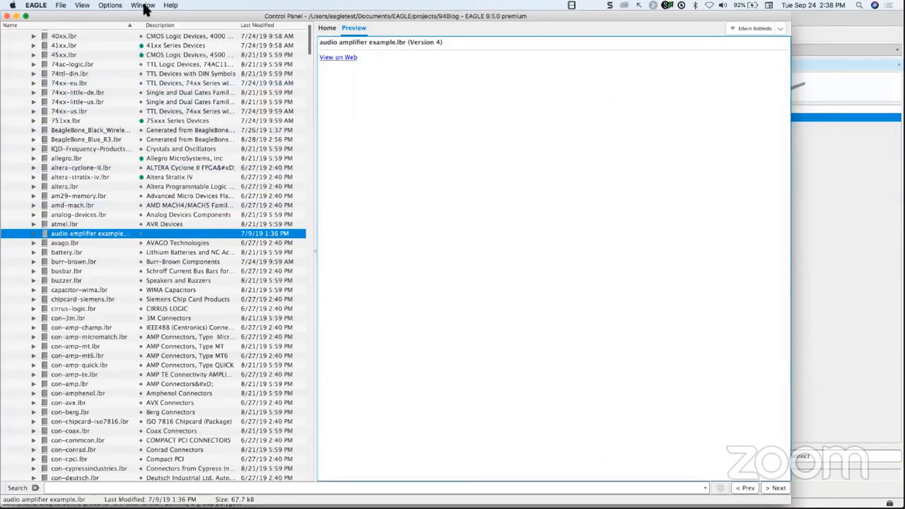
# Bring up the 52101-101-REV-A.sch schematic window and close it without saving its changes
pyautogui.click(143, 4)
pyautogui.click(152, 23)
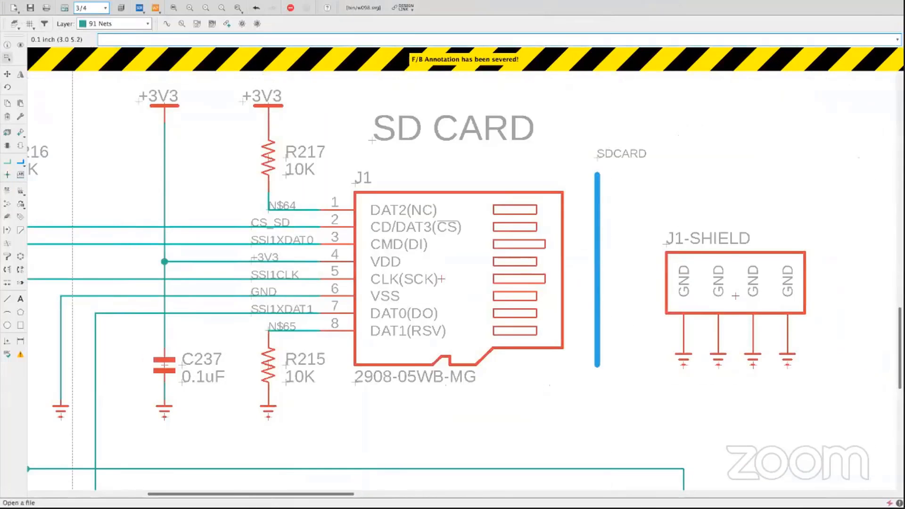
pyautogui.moveTo(34, 4)
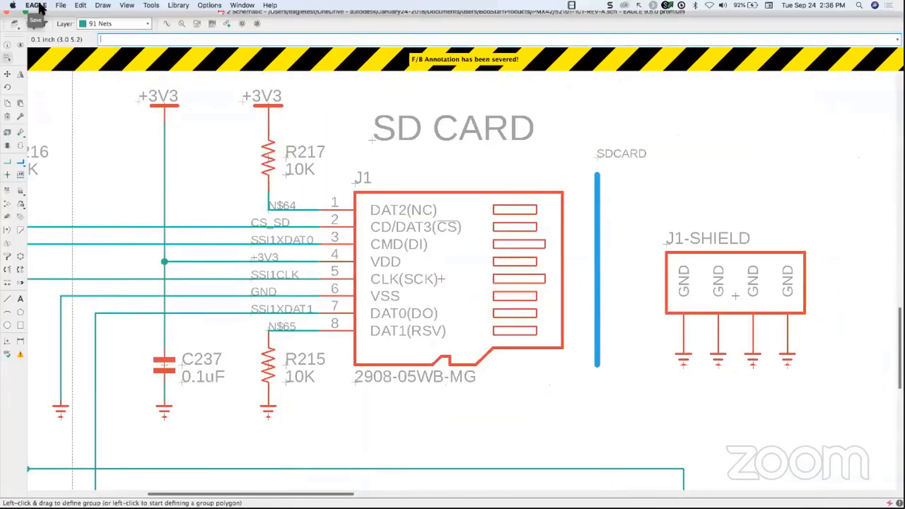
pyautogui.click(25, 15)
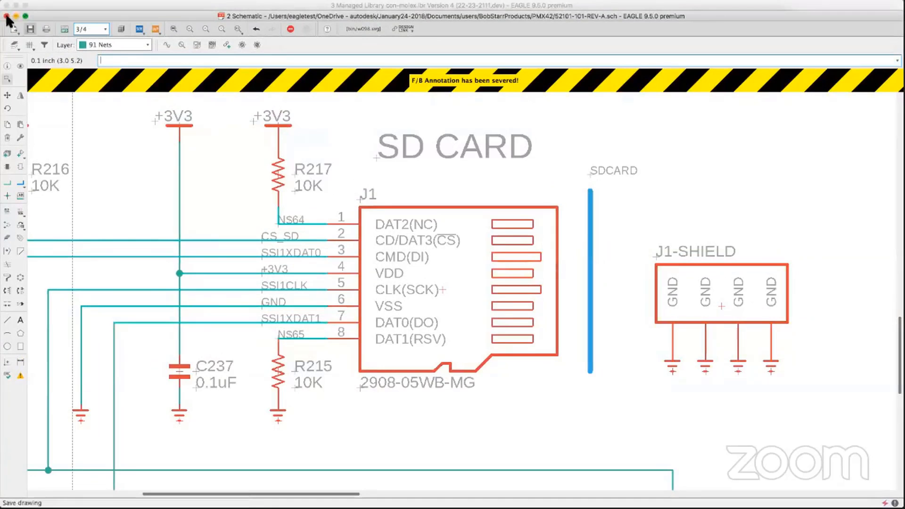
pyautogui.click(7, 15)
pyautogui.click(119, 74)
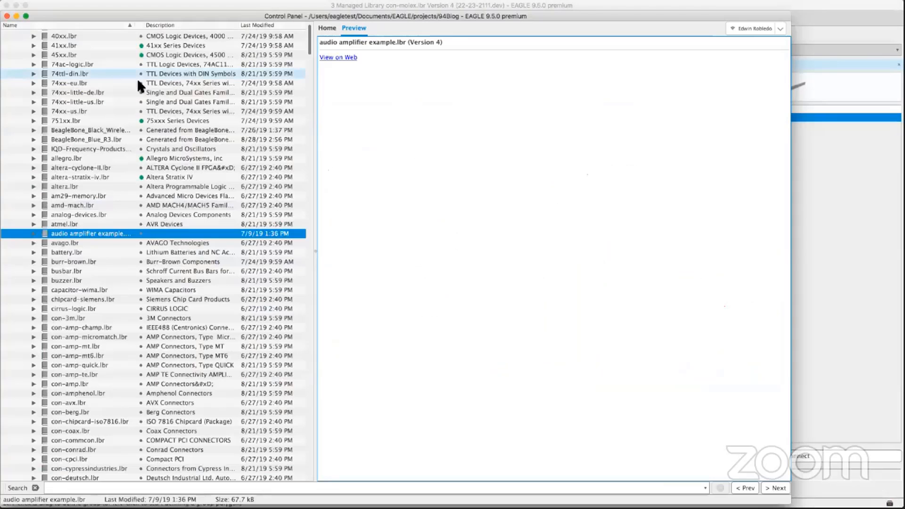
# Collapse the managed libraries in the Control Panel tree and expand the PMX42 project to list its files
pyautogui.scroll(3, 89, 185)
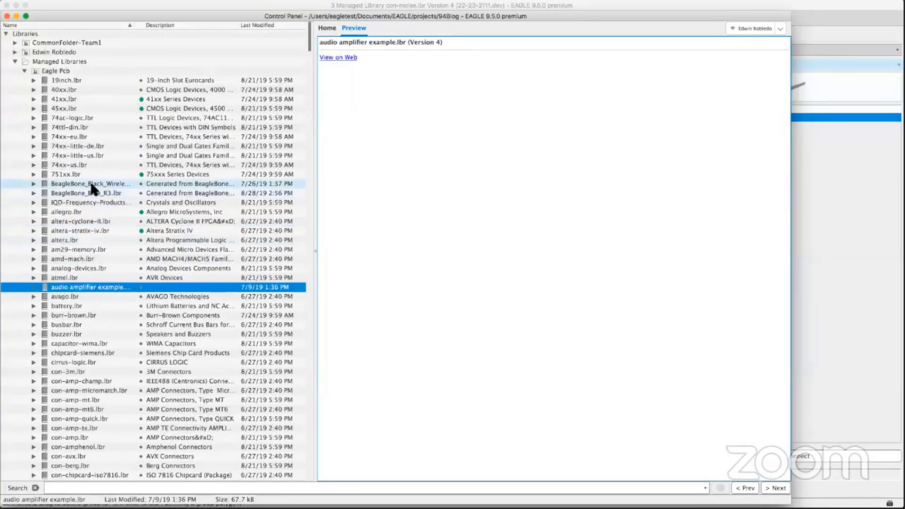
pyautogui.click(15, 61)
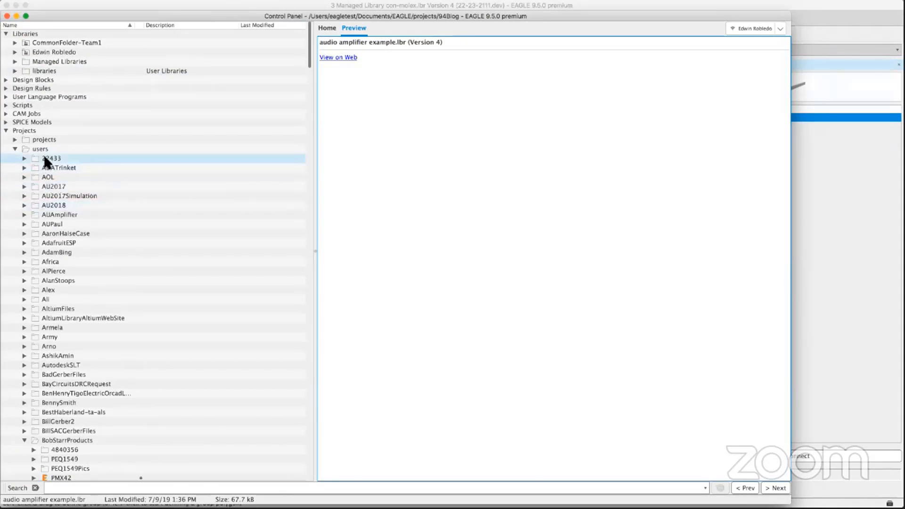
pyautogui.click(6, 130)
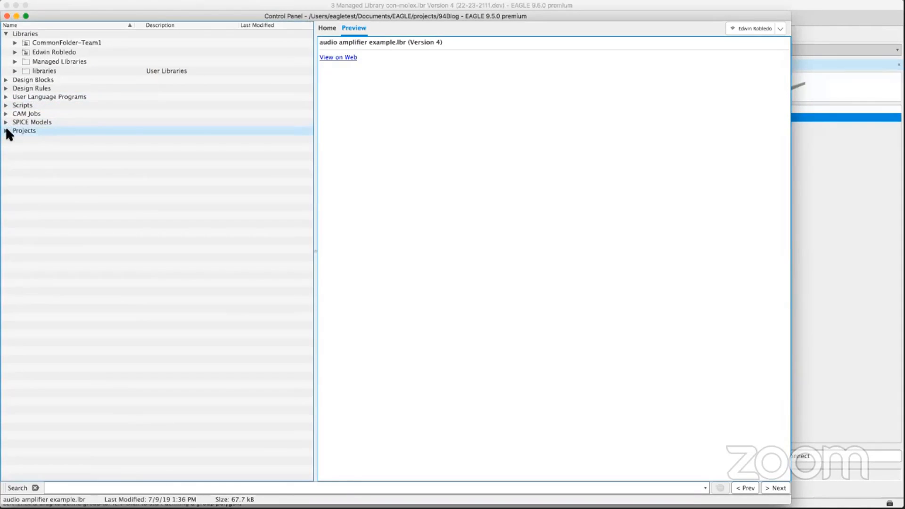
pyautogui.click(6, 131)
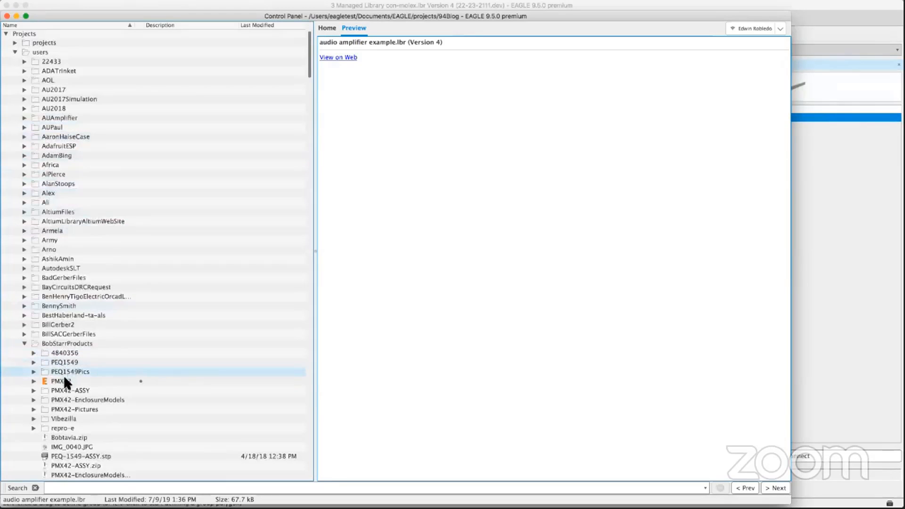
pyautogui.click(34, 381)
pyautogui.scroll(-9, 79, 372)
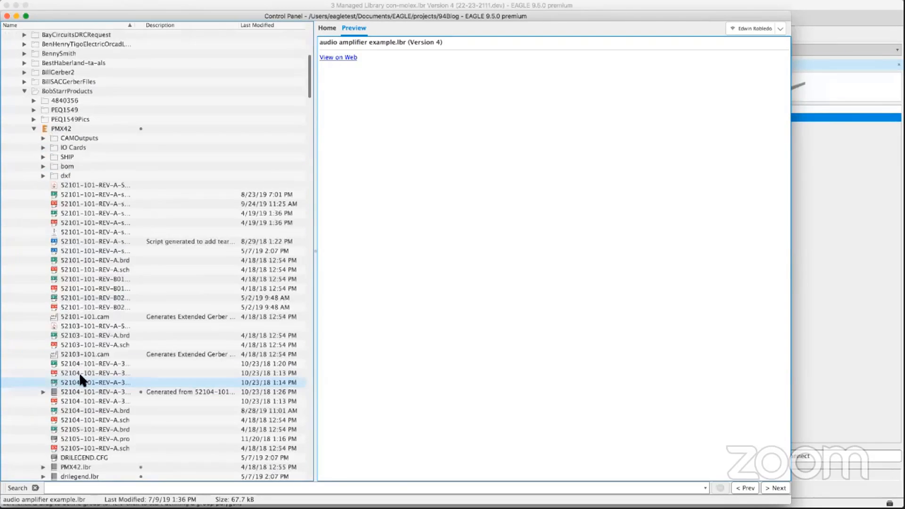
# Open the board file 52101-101-REV-A-support.brd from the PMX42 project
pyautogui.rightClick(67, 193)
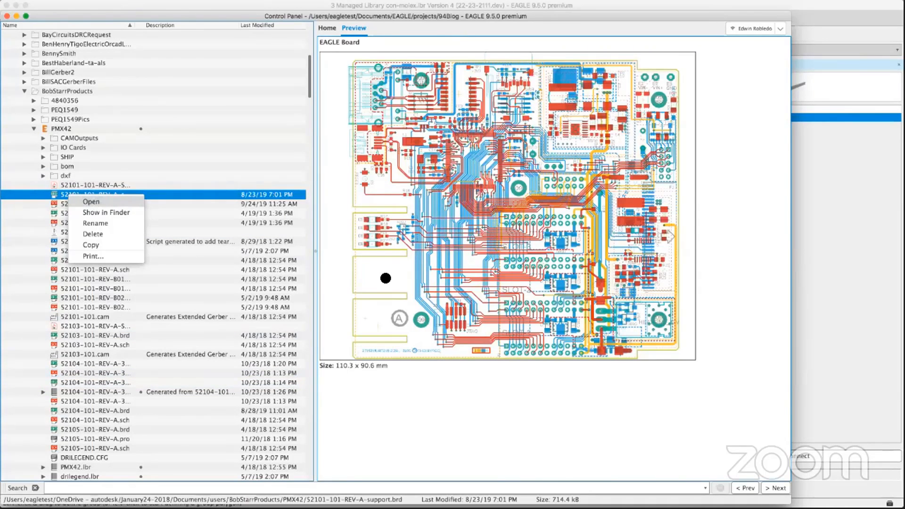
pyautogui.click(91, 202)
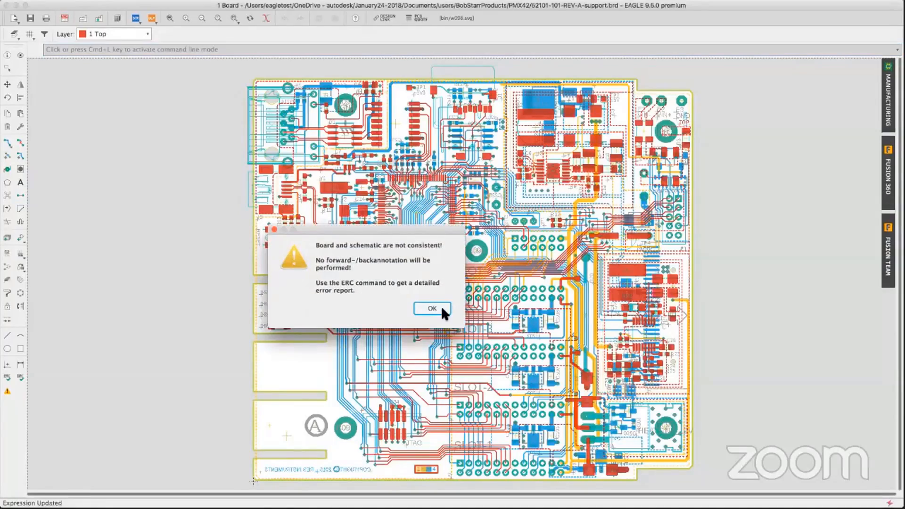
pyautogui.press('Return')
# Examine the routed traces and vias around the large central chip, resistor R16 and the SLOT-3 connector
pyautogui.scroll(4, 350, 272)
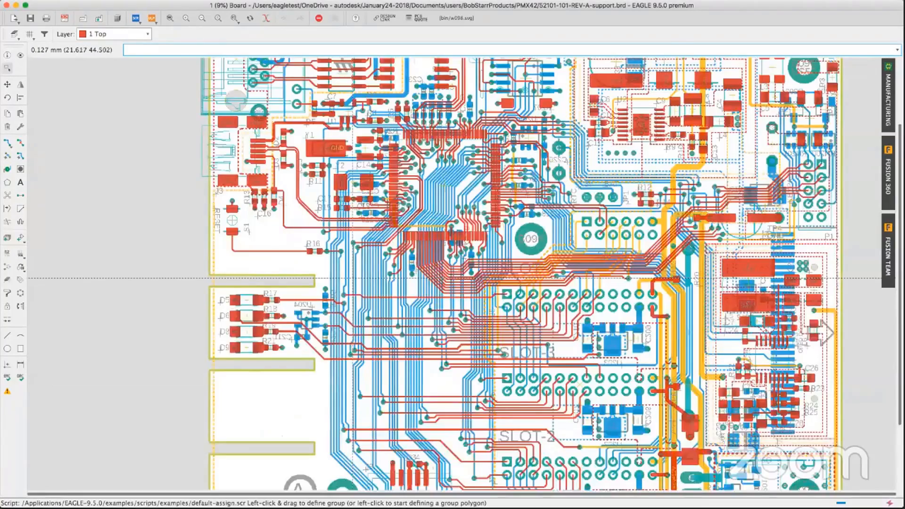
pyautogui.scroll(8, 350, 272)
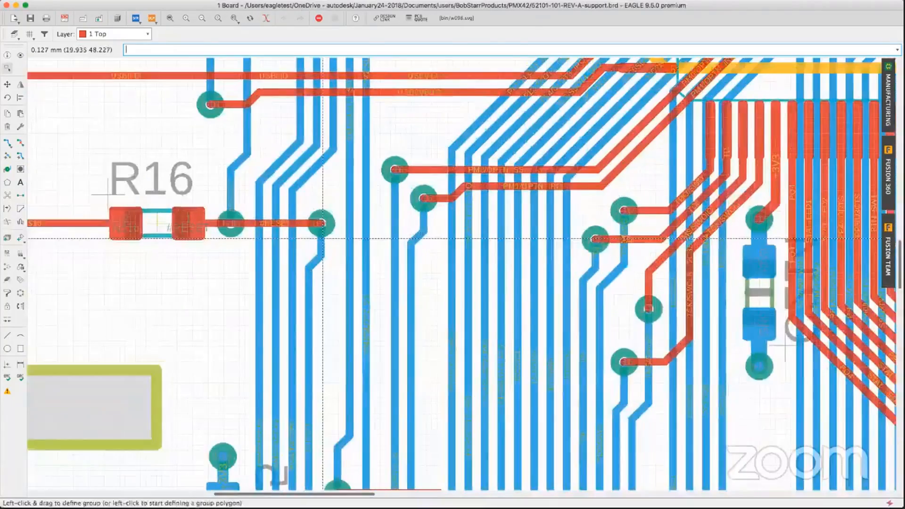
pyautogui.moveTo(323, 239); pyautogui.dragTo(263, 338, button='middle')
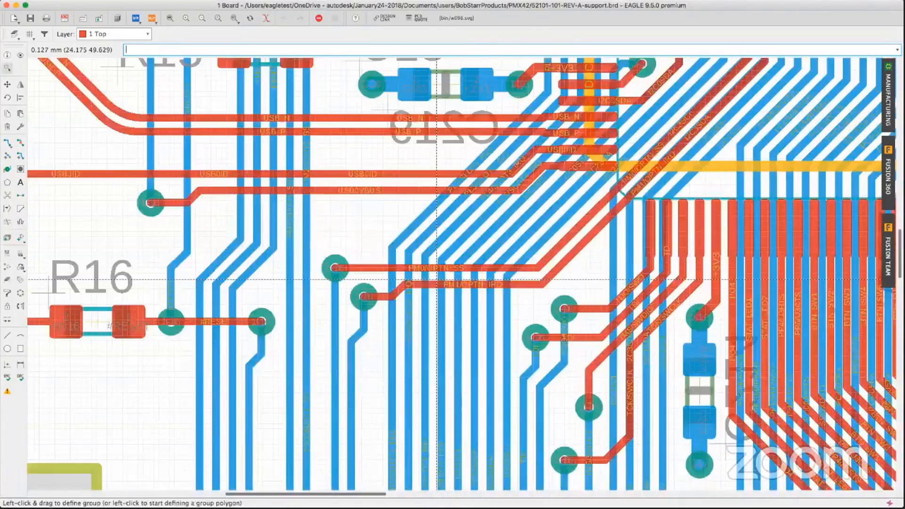
pyautogui.scroll(-1, 394, 298)
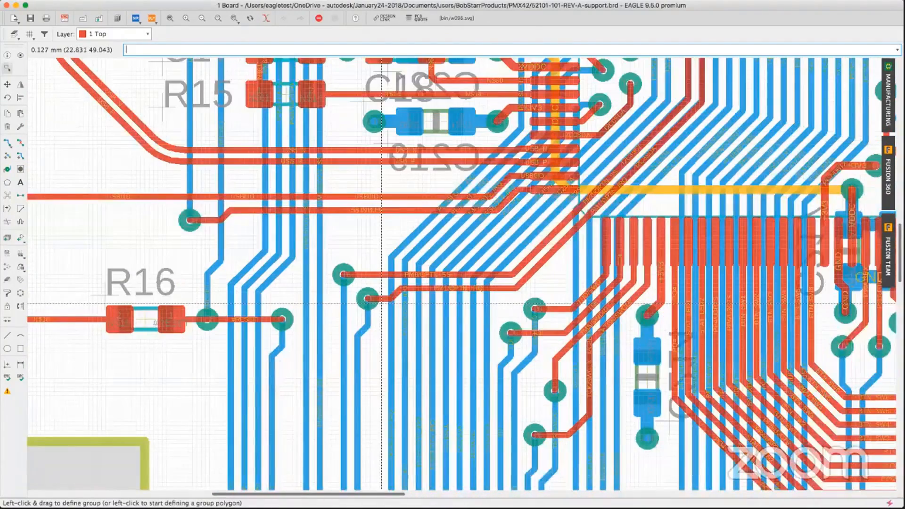
pyautogui.scroll(-6, 381, 304)
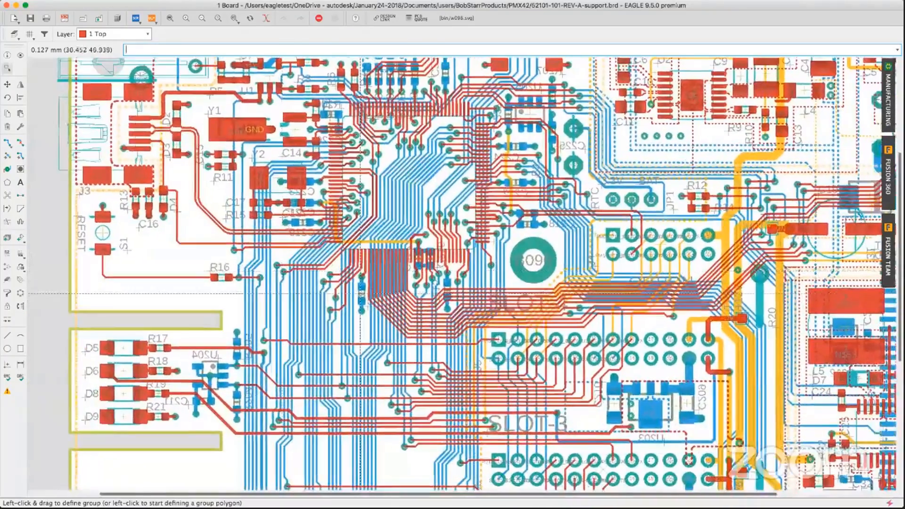
pyautogui.moveTo(381, 298); pyautogui.dragTo(306, 282, button='middle')
pyautogui.scroll(2, 428, 291)
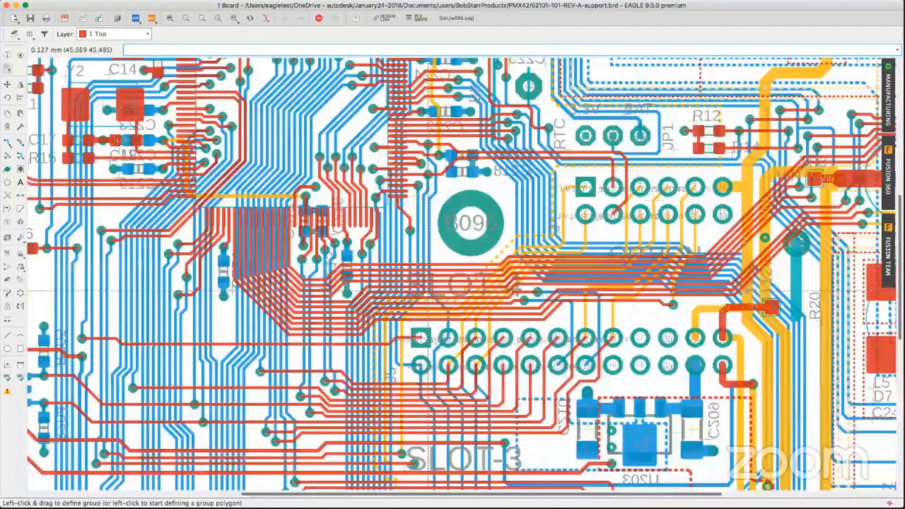
pyautogui.scroll(1, 428, 291)
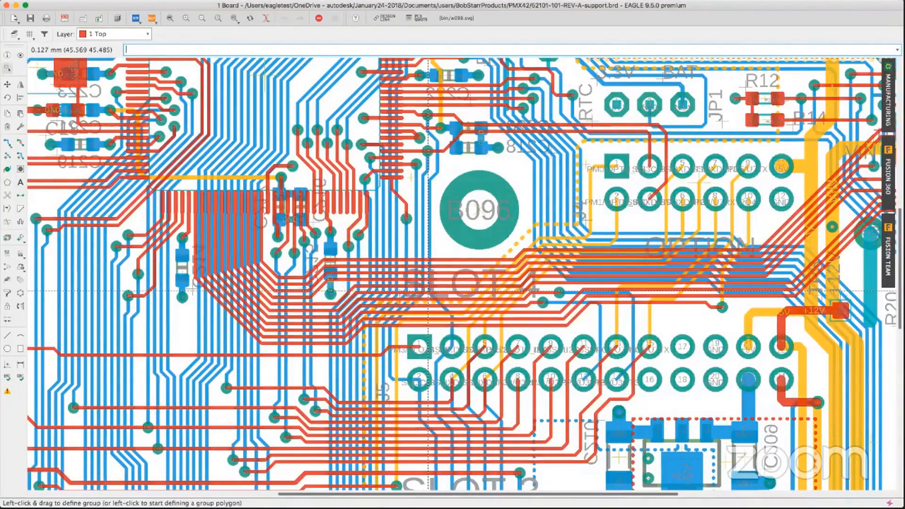
pyautogui.scroll(-2, 428, 291)
pyautogui.scroll(5, 179, 420)
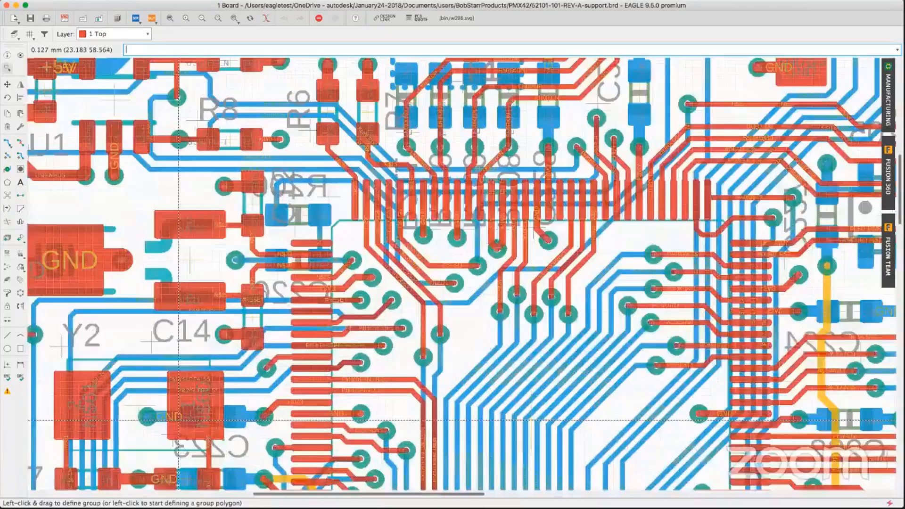
# Round the bend of the USB0PLFT trace near resistor R6 using the Miter command's round style
pyautogui.scroll(1, 228, 344)
pyautogui.moveTo(369, 343); pyautogui.dragTo(317, 402, button='middle')
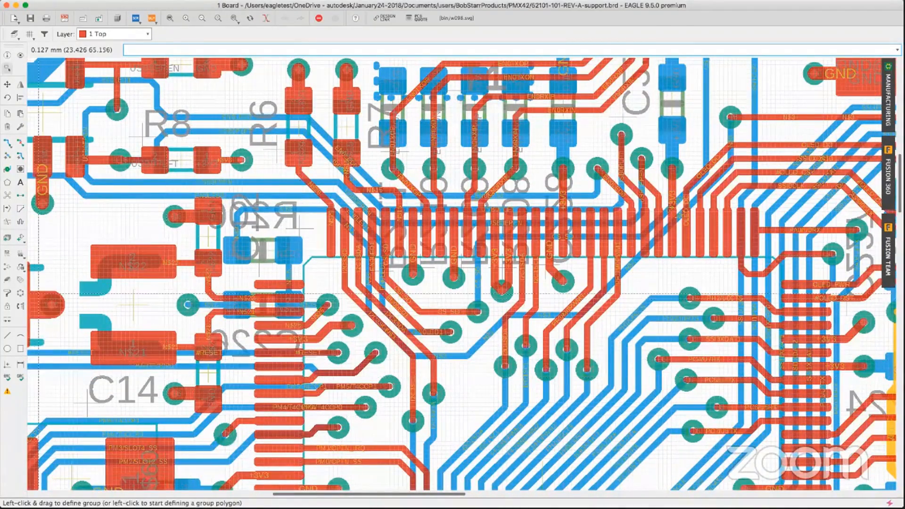
pyautogui.write('miter')
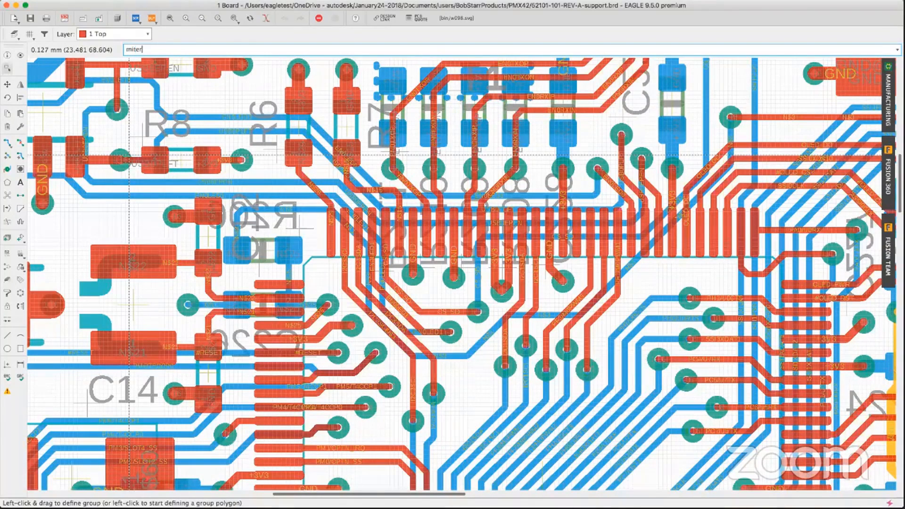
pyautogui.press('Return')
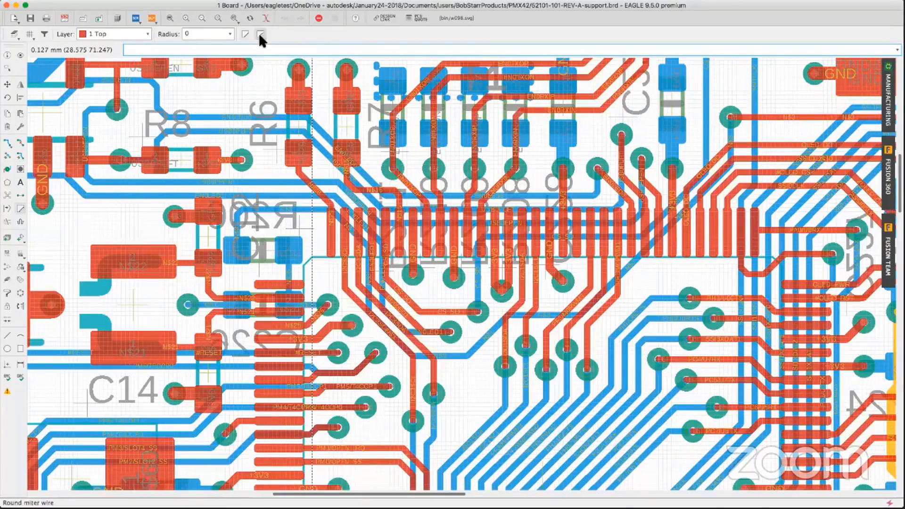
pyautogui.scroll(5, 294, 145)
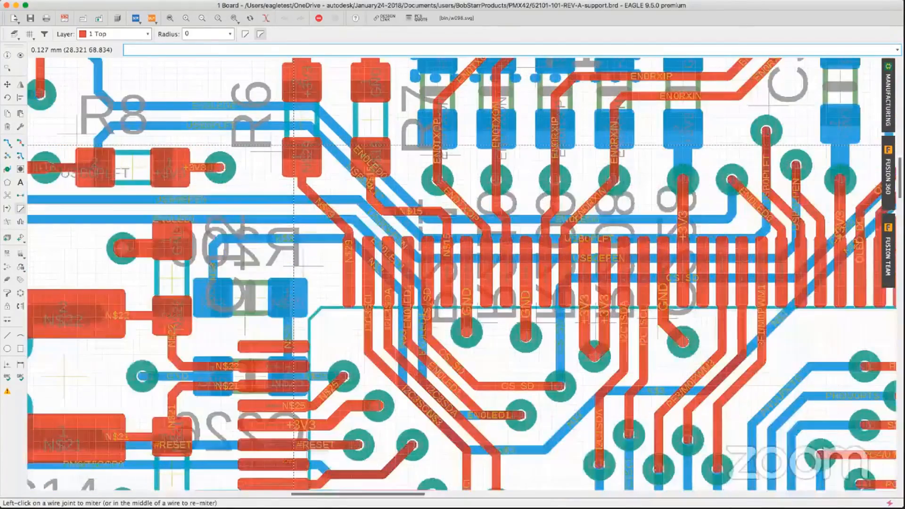
pyautogui.click(328, 110)
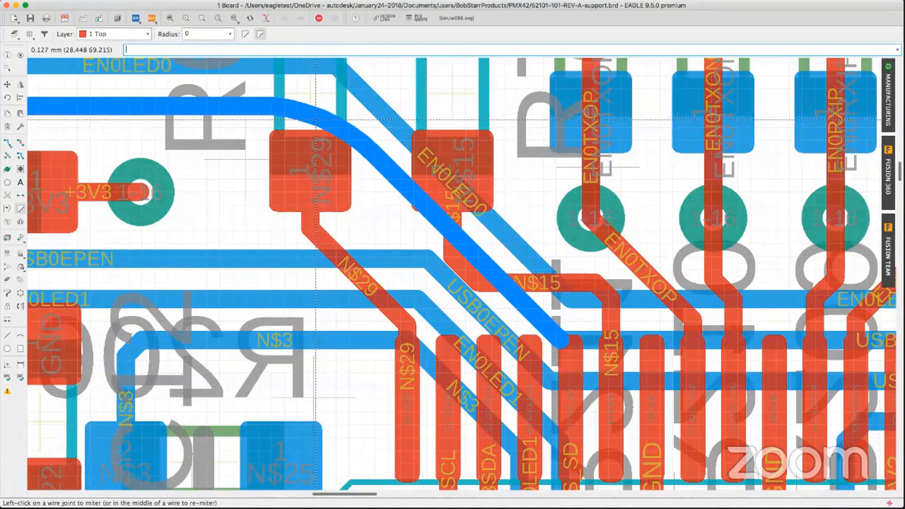
pyautogui.click(319, 118)
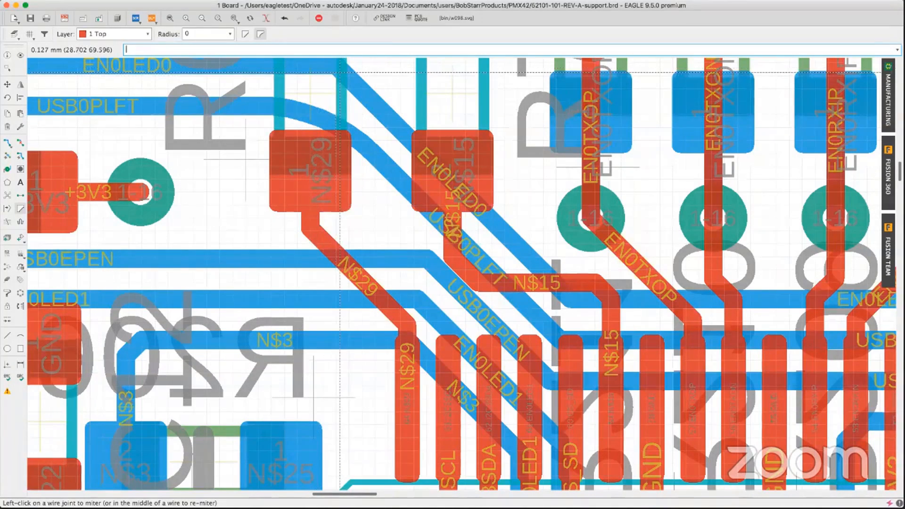
# Bevel the bend of the EN0LED0 trace near resistor R6 with a straight miter
pyautogui.moveTo(343, 72); pyautogui.dragTo(337, 109, button='middle')
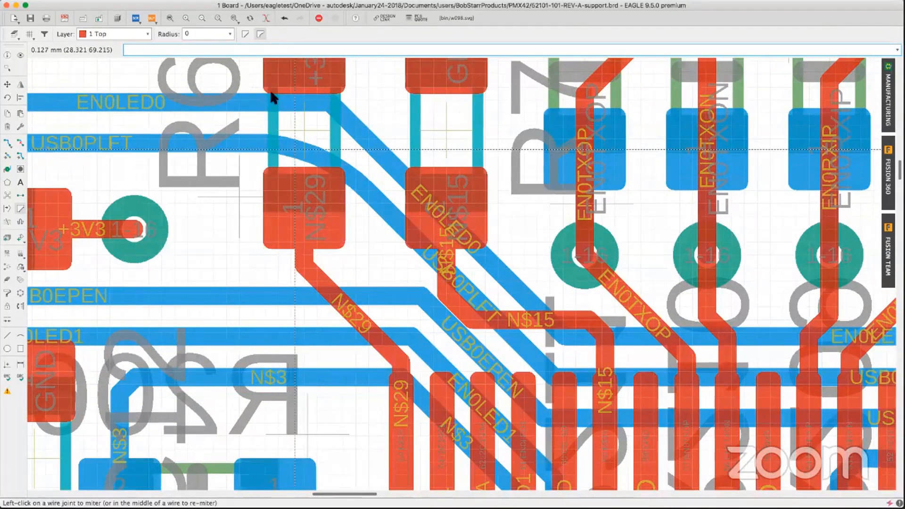
pyautogui.click(245, 34)
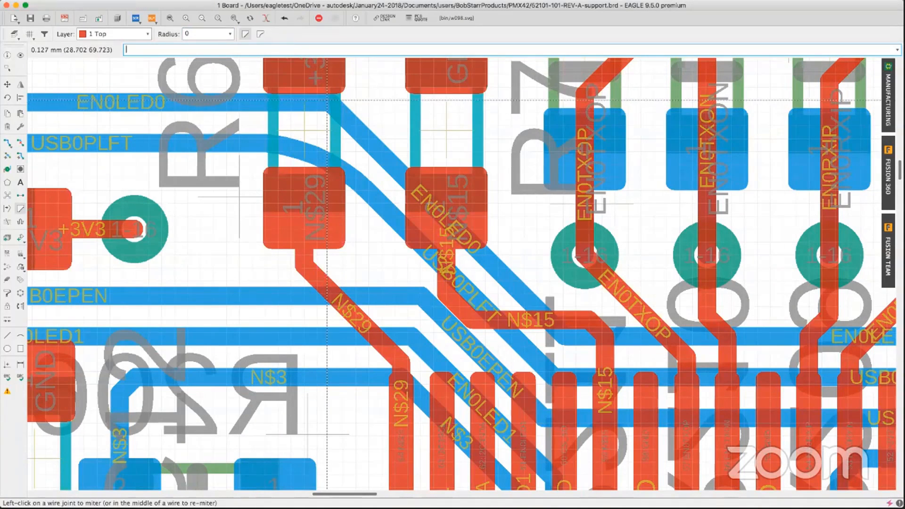
pyautogui.moveTo(327, 101); pyautogui.dragTo(324, 115)
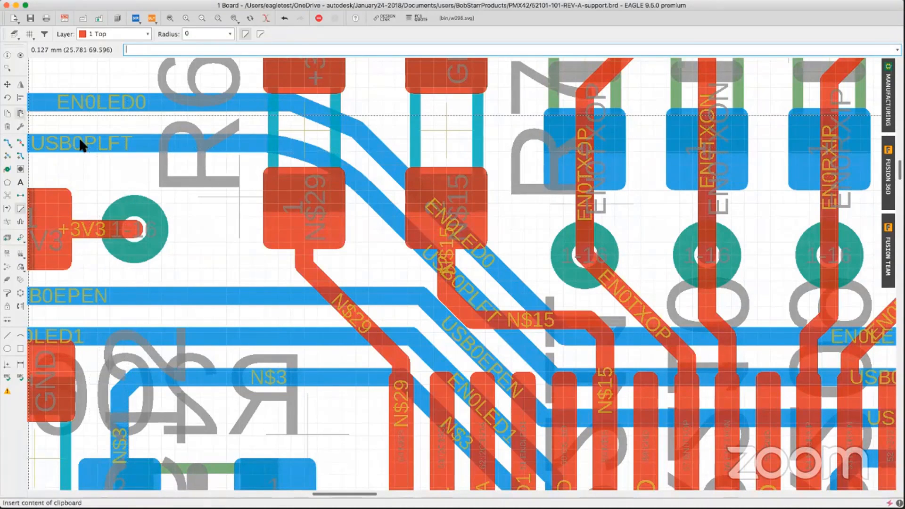
pyautogui.press('super+l')
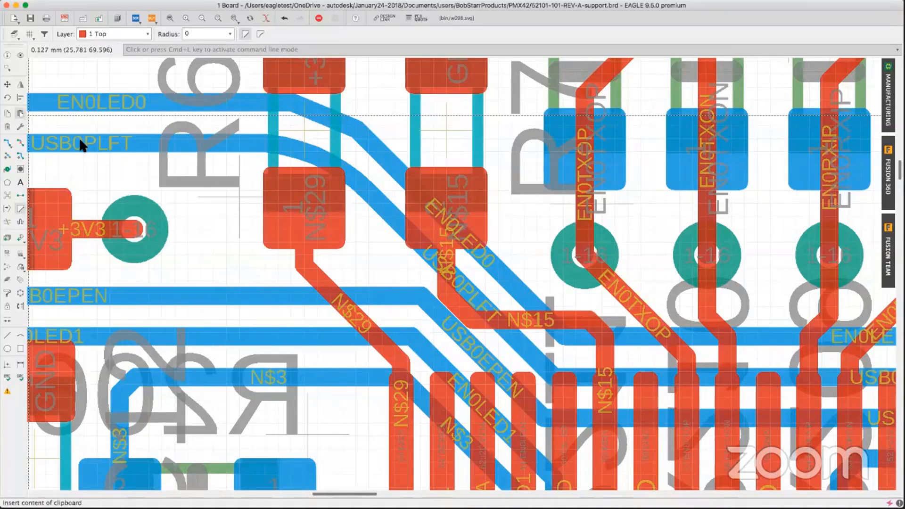
# Show the Design Manager, Inspector and Selection Filter panels beside the board
pyautogui.rightClick(739, 21)
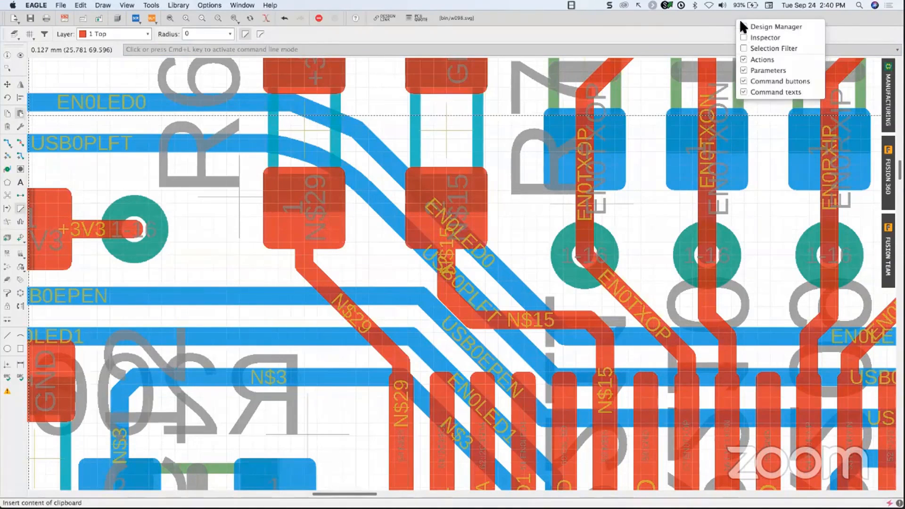
pyautogui.click(743, 27)
pyautogui.rightClick(740, 23)
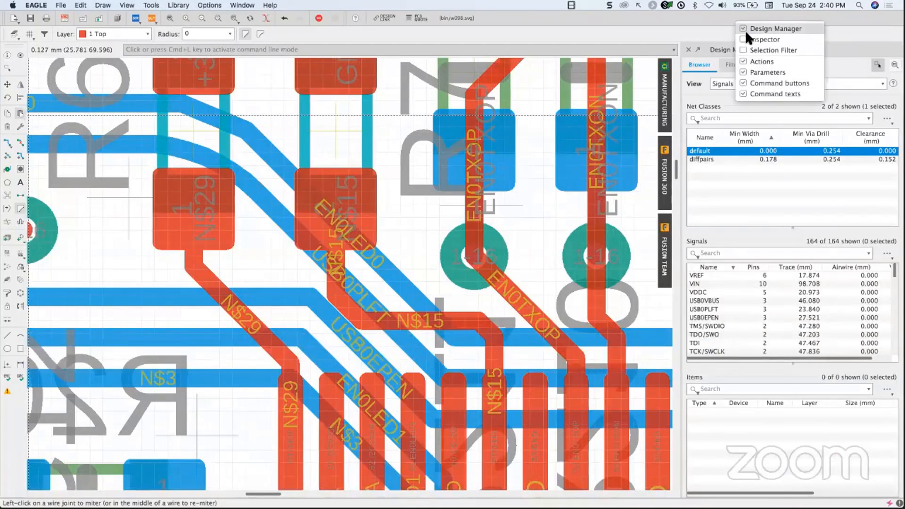
pyautogui.click(749, 39)
pyautogui.rightClick(741, 21)
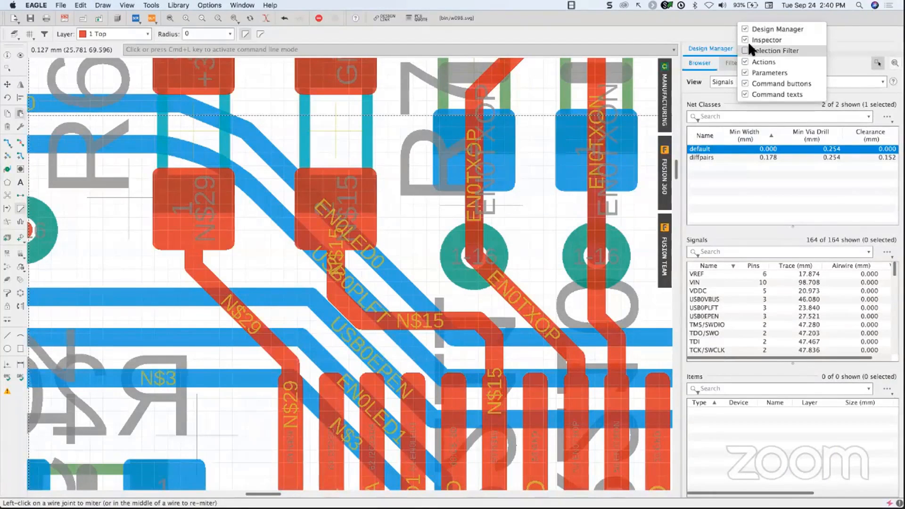
pyautogui.click(749, 47)
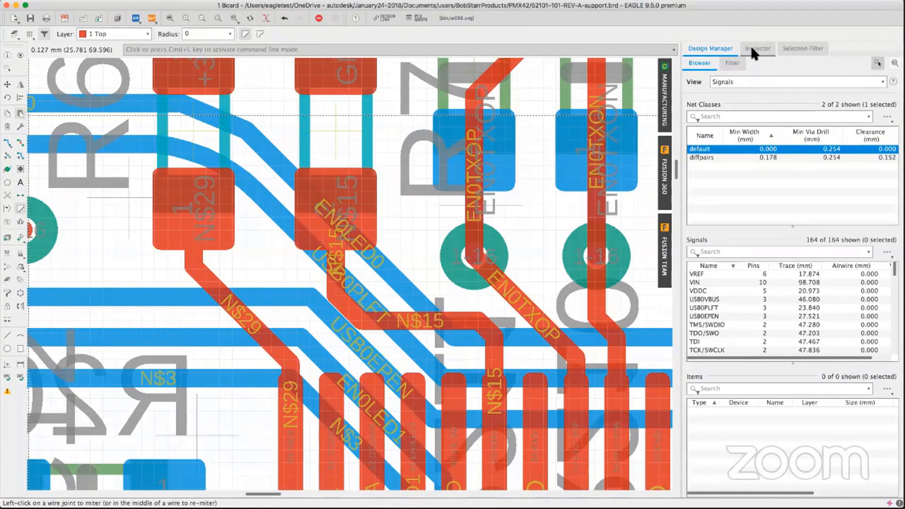
# Look through the Inspector and Selection Filter, and bring up the Design Manager's filter with its expression builder enlarged
pyautogui.click(755, 47)
pyautogui.click(791, 48)
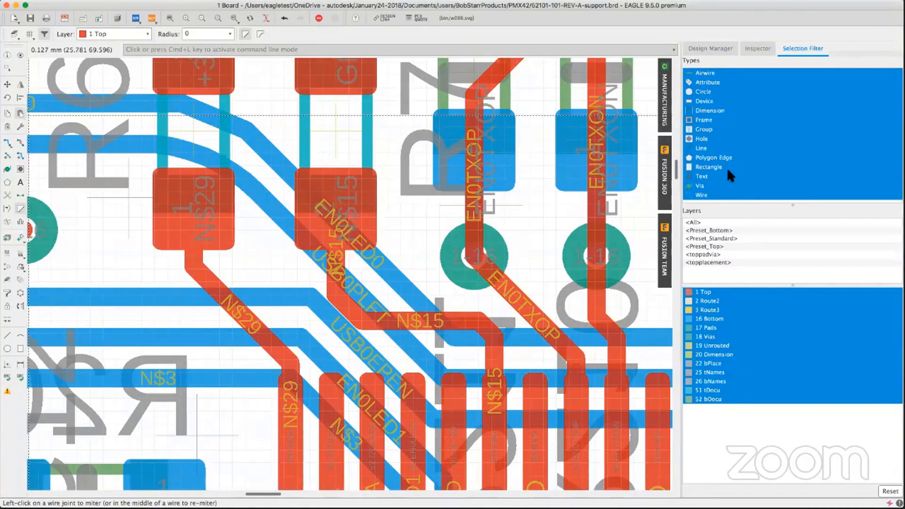
pyautogui.click(709, 48)
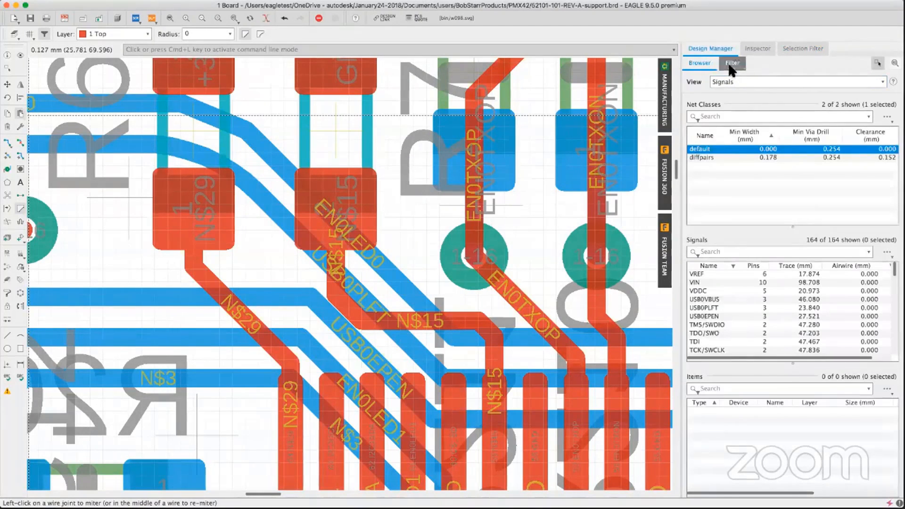
pyautogui.click(733, 63)
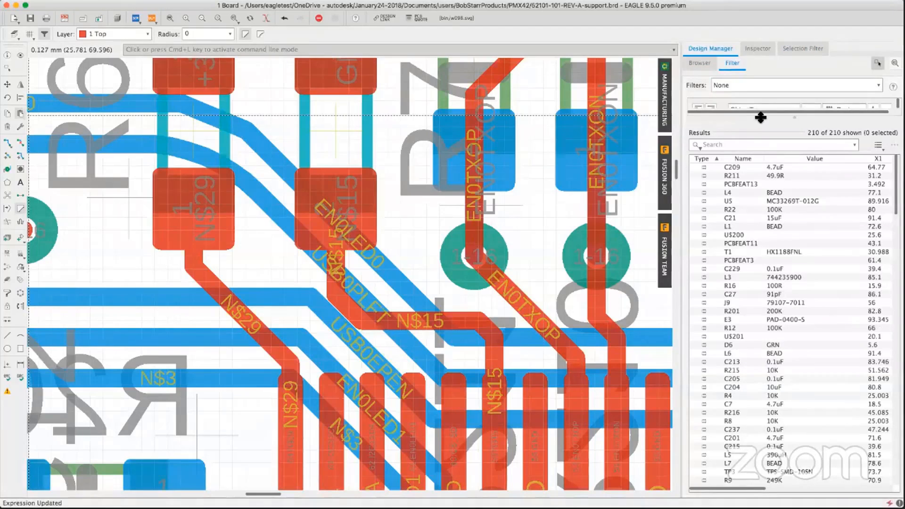
pyautogui.moveTo(760, 117); pyautogui.dragTo(763, 301)
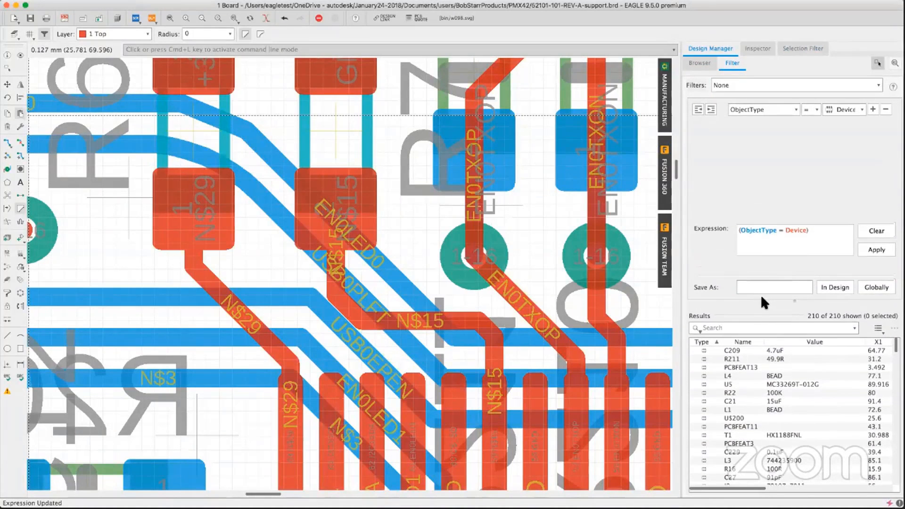
# Filter the board's objects by ObjectType = Wire and add a second condition joined with AND
pyautogui.click(796, 109)
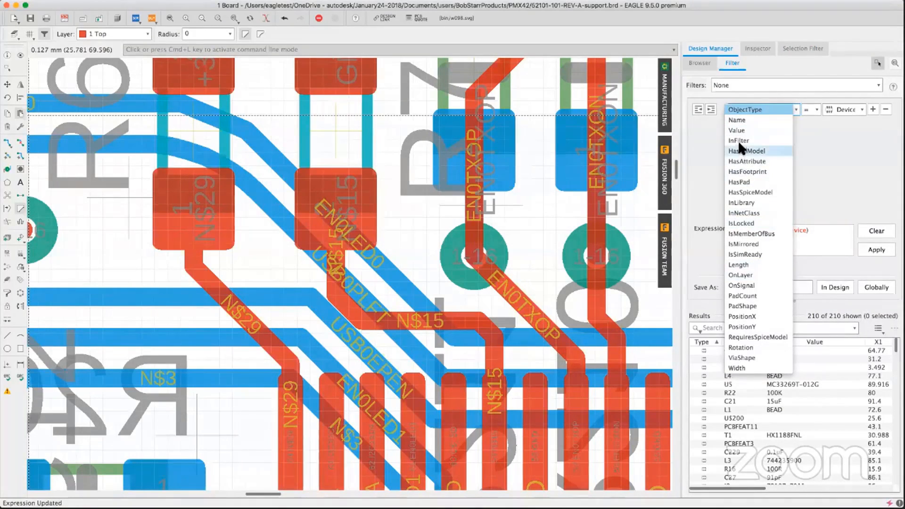
pyautogui.click(836, 106)
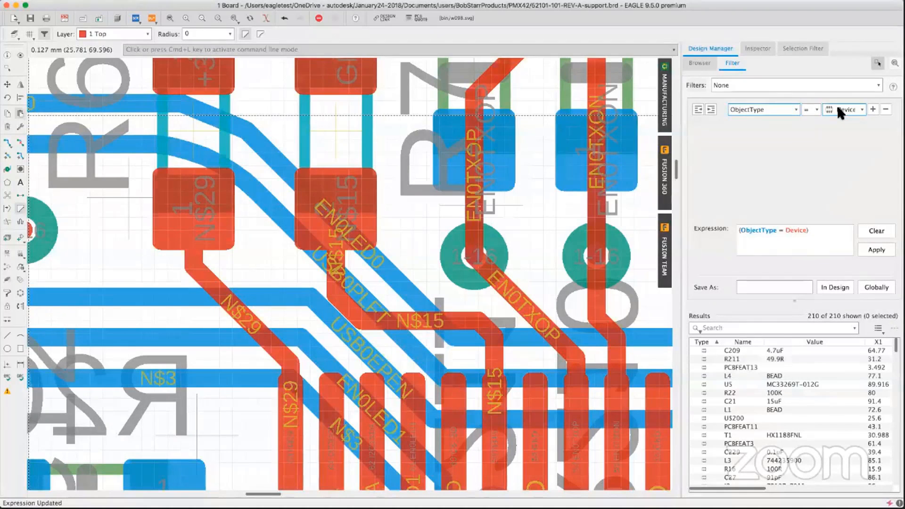
pyautogui.click(837, 108)
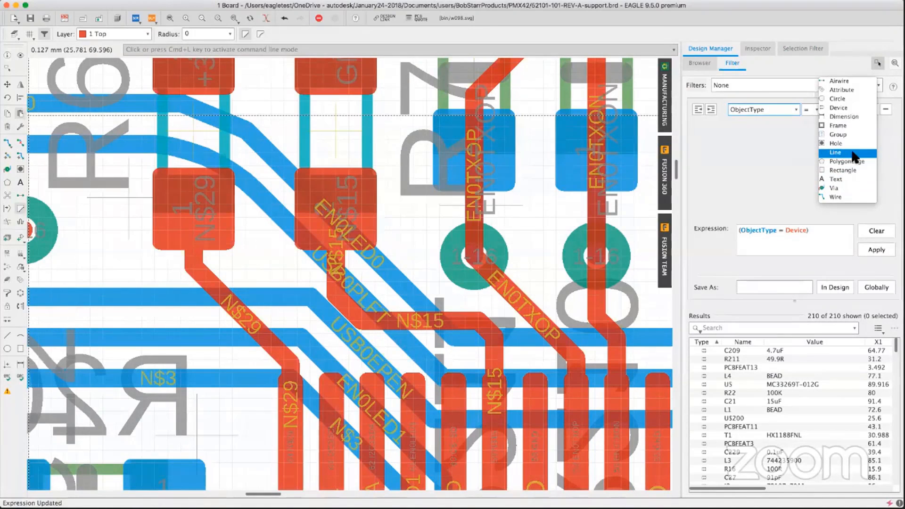
pyautogui.click(845, 197)
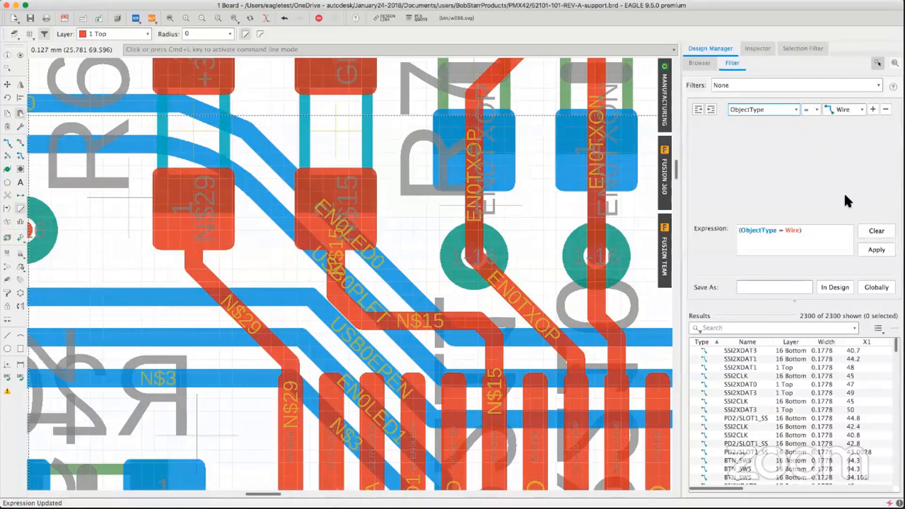
pyautogui.click(872, 112)
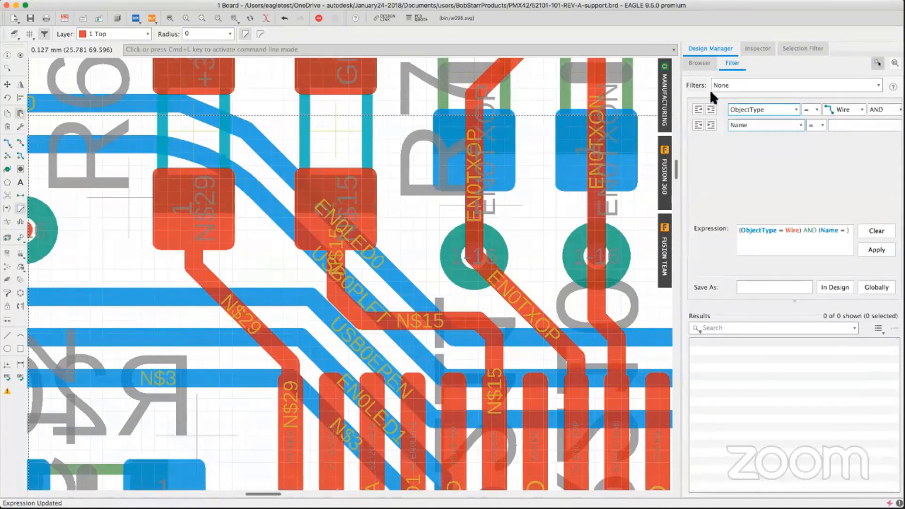
# Widen the Design Manager panel and examine the properties offered for the second filter condition, keeping Name
pyautogui.doubleClick(695, 5)
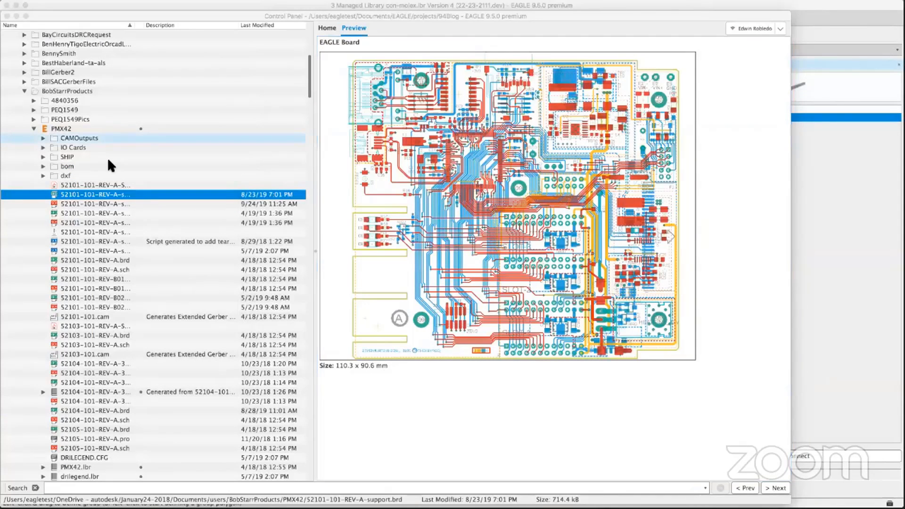
pyautogui.doubleClick(722, 140)
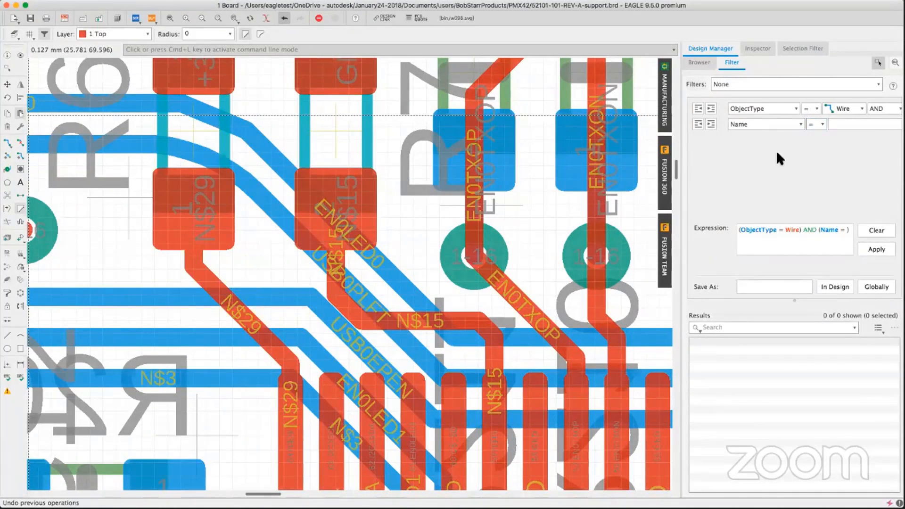
pyautogui.click(799, 124)
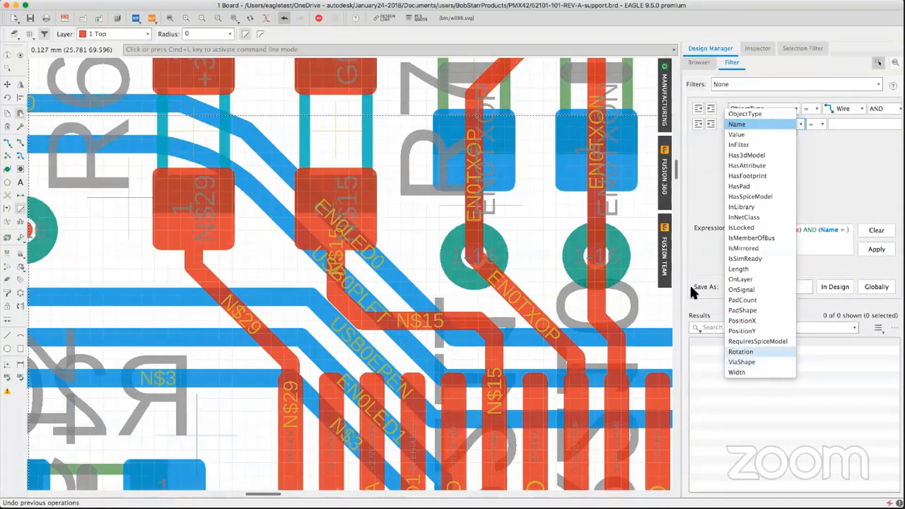
pyautogui.click(682, 257)
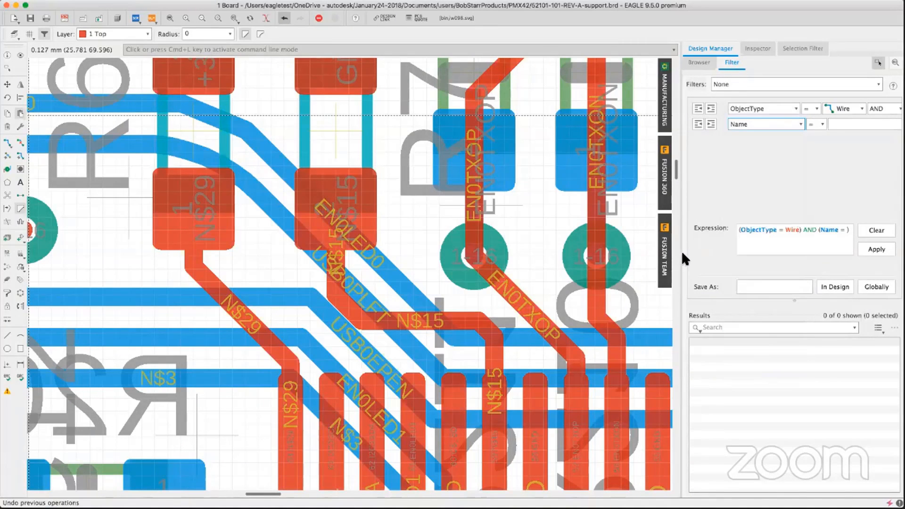
pyautogui.moveTo(682, 253); pyautogui.dragTo(568, 246)
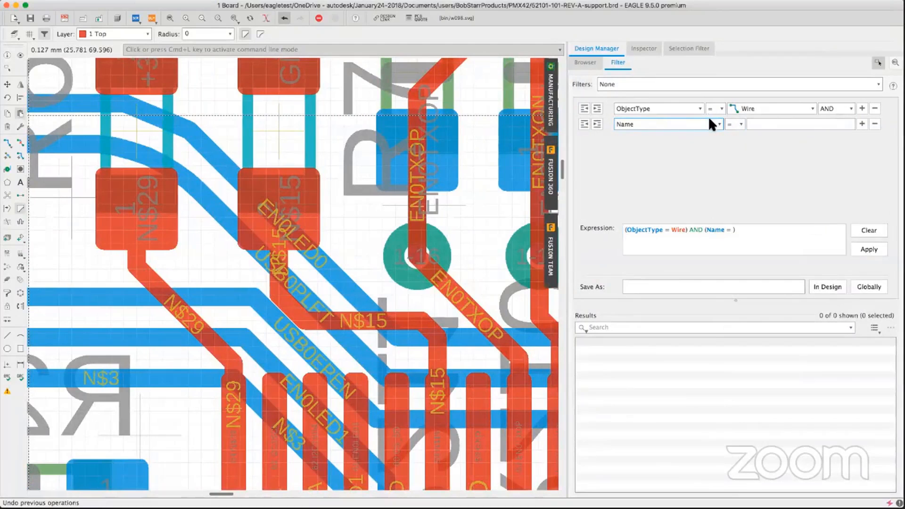
pyautogui.click(708, 125)
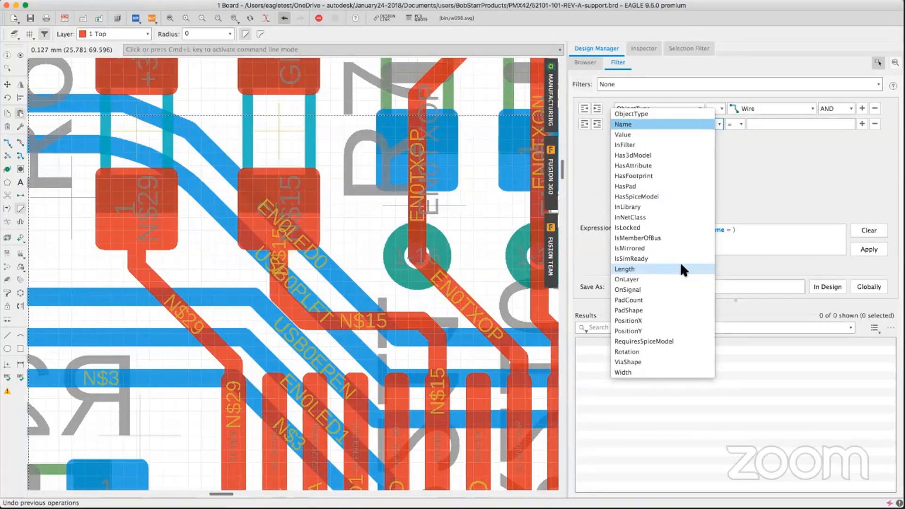
pyautogui.click(680, 124)
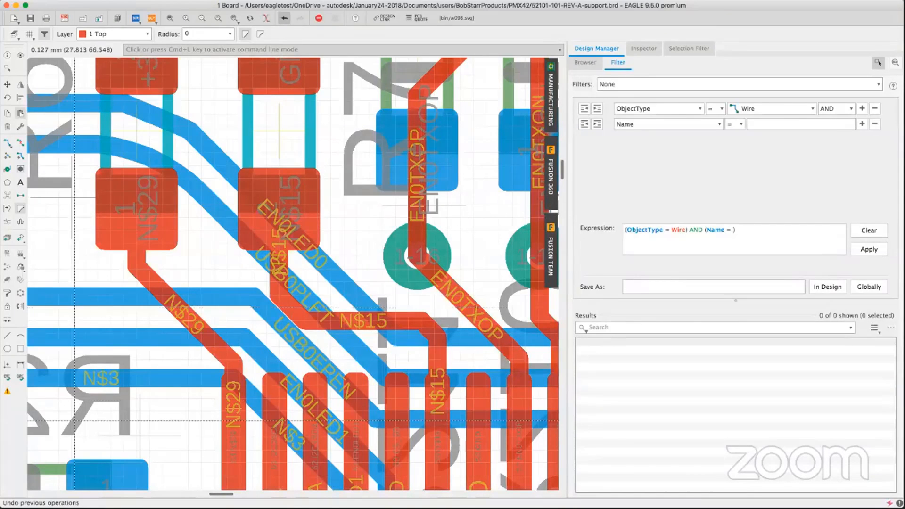
# Examine the miscellaneous design rule settings for differential pairs and close the DRC dialog without running the check
pyautogui.click(19, 378)
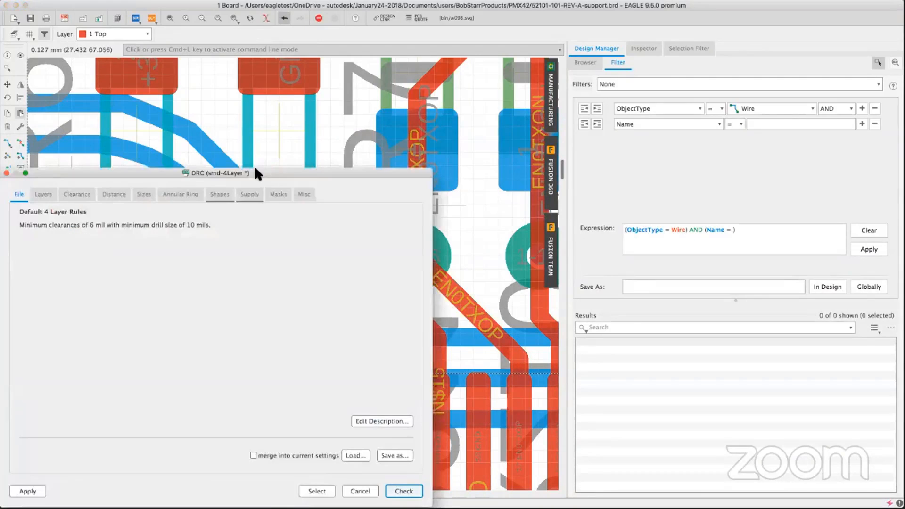
pyautogui.click(304, 195)
pyautogui.moveTo(245, 170); pyautogui.dragTo(403, 86)
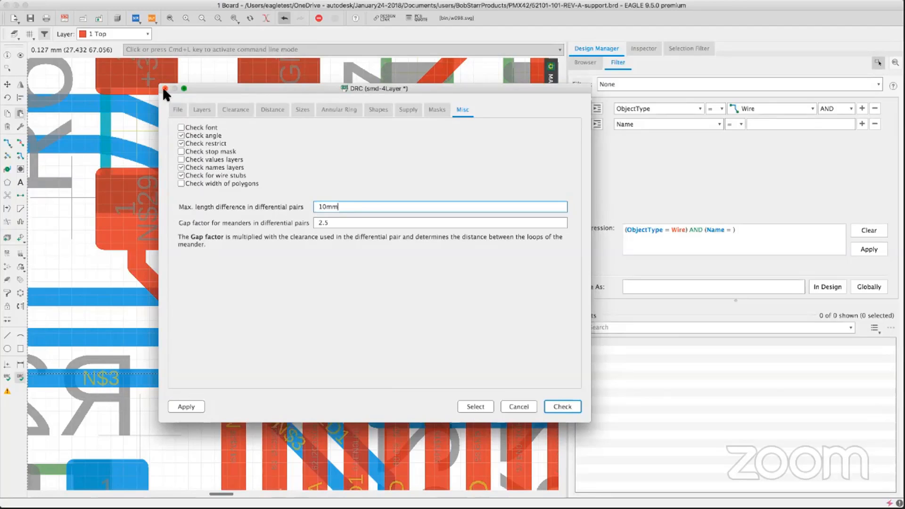
pyautogui.click(165, 89)
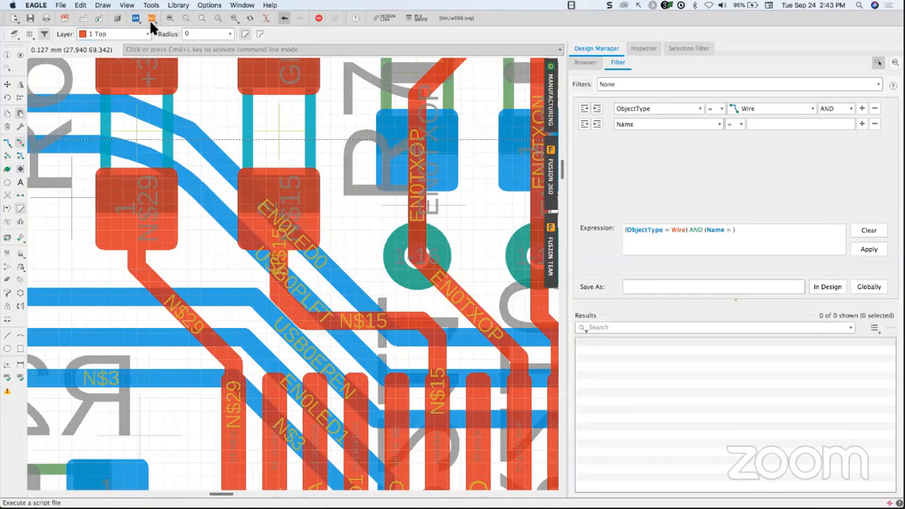
# Bring up the Control Panel window
pyautogui.click(238, 5)
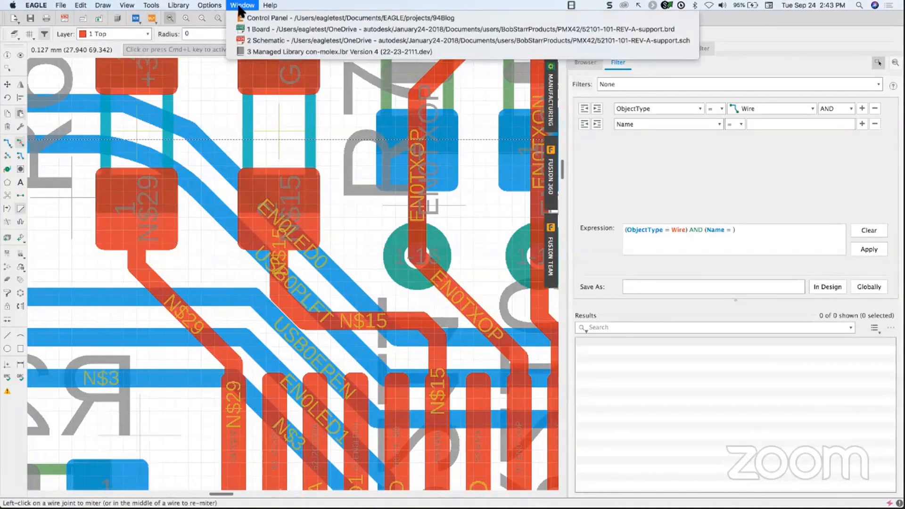
pyautogui.click(241, 18)
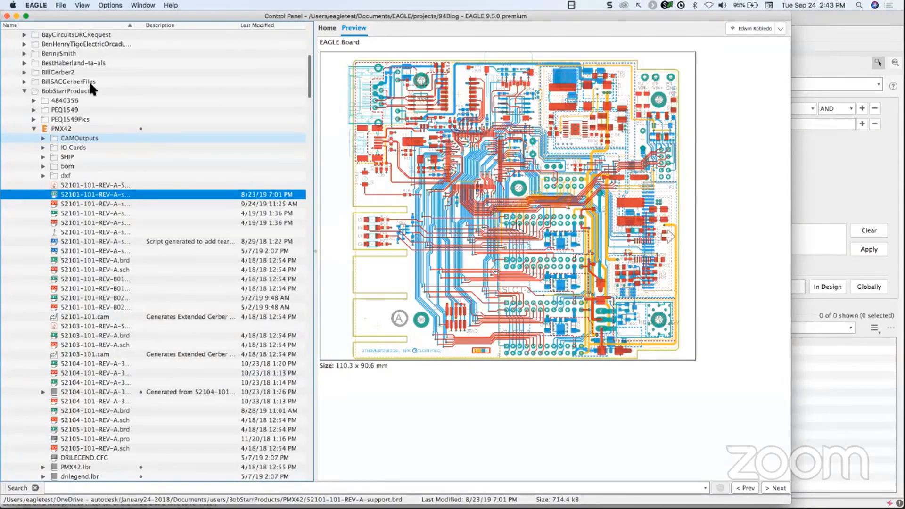
# Collapse the expanded project folder containing PMX42 and return to the top of the Control Panel tree
pyautogui.scroll(5, 31, 120)
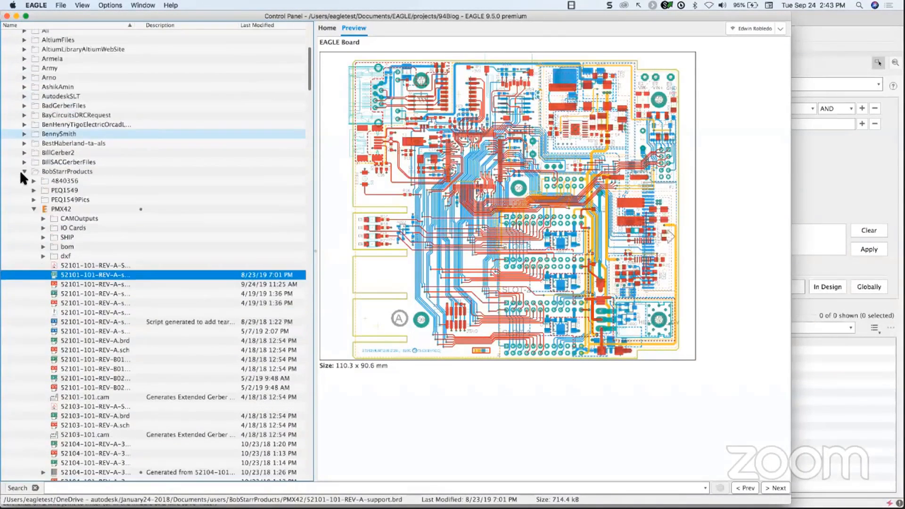
pyautogui.scroll(2, 21, 184)
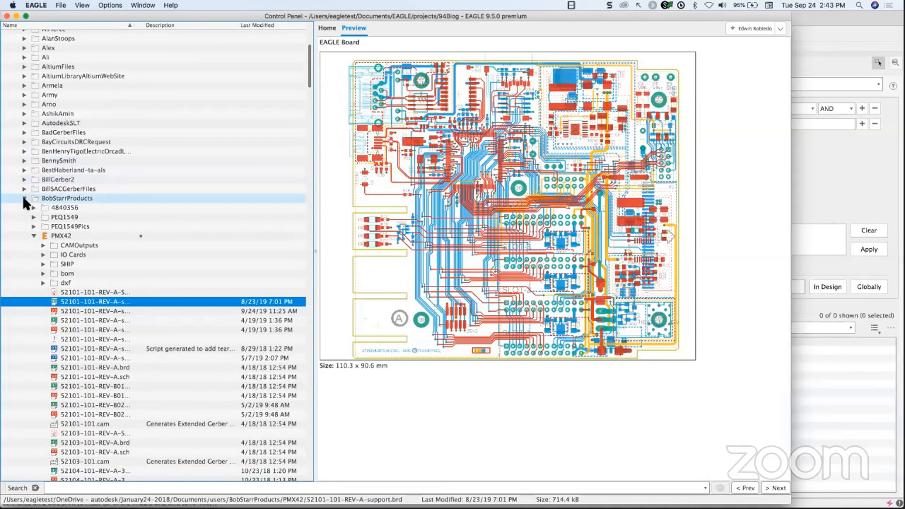
pyautogui.click(24, 198)
pyautogui.scroll(10, 29, 176)
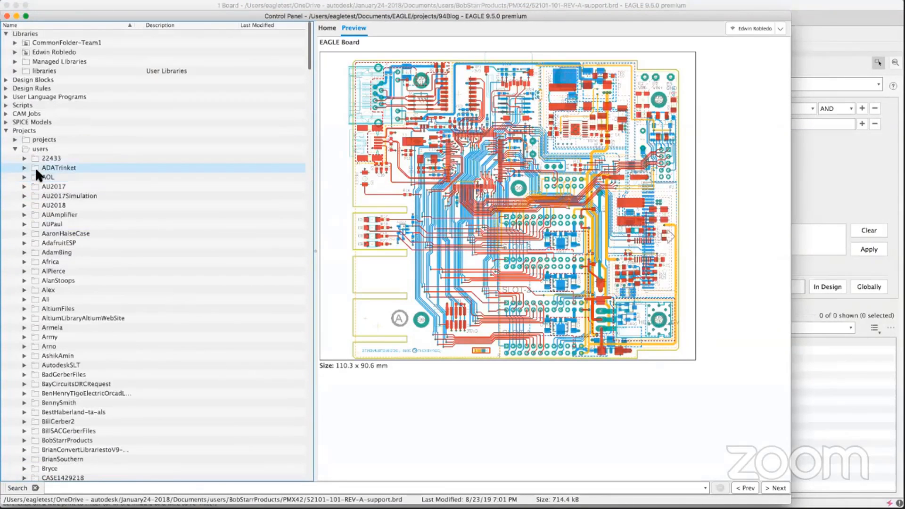
# Open the Element14NM.lbr library from the personal library folder under Libraries
pyautogui.click(15, 62)
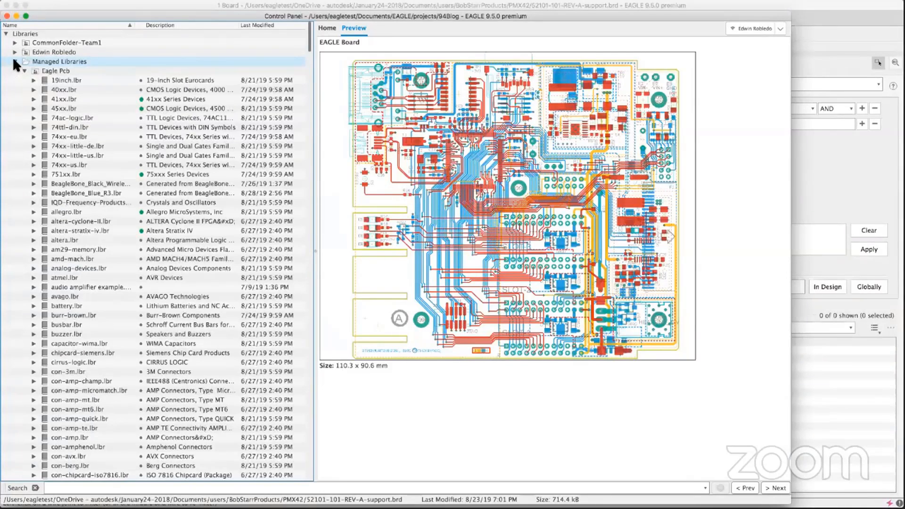
pyautogui.click(14, 61)
pyautogui.click(14, 52)
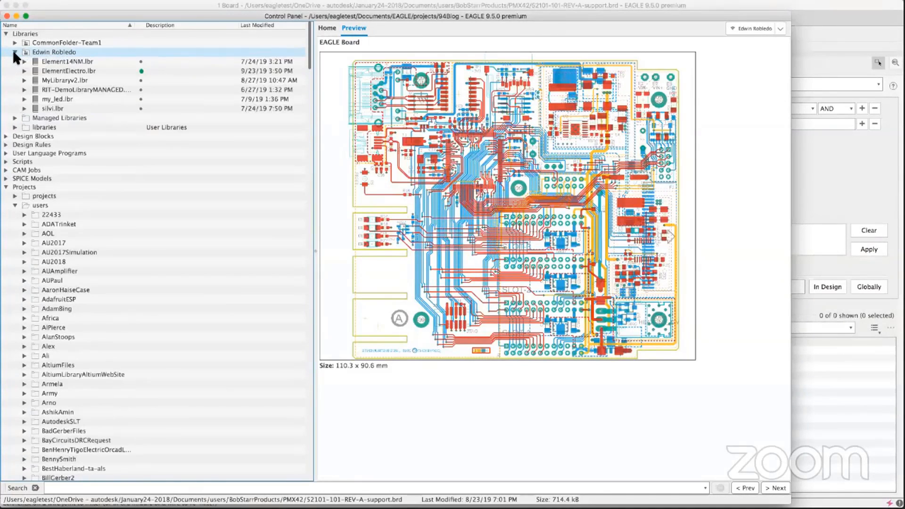
pyautogui.rightClick(54, 62)
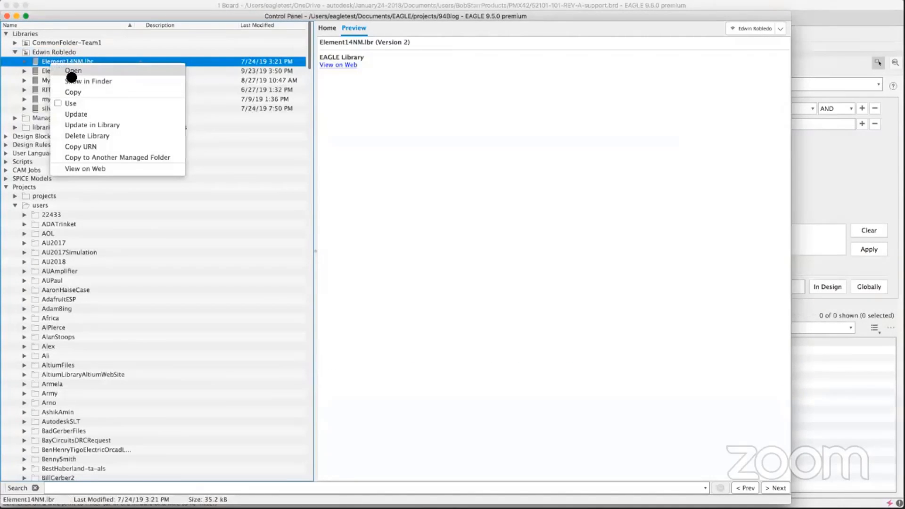
pyautogui.click(72, 73)
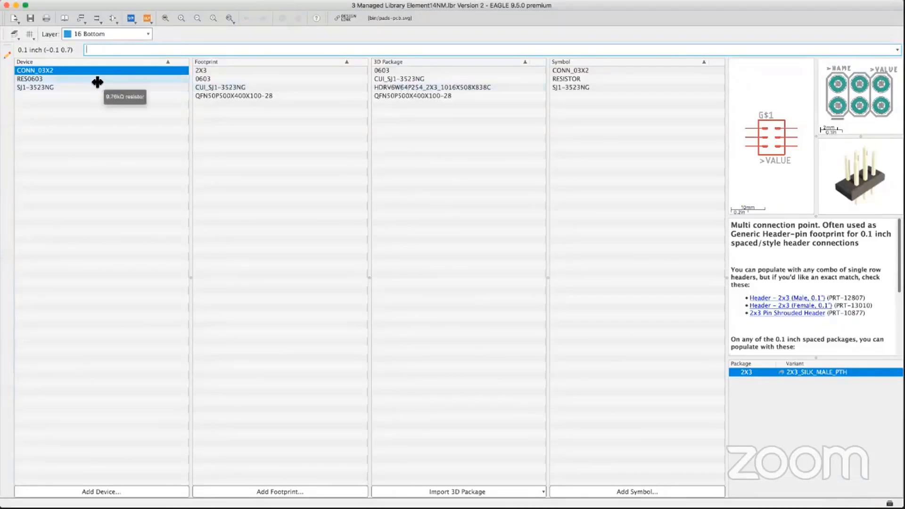
pyautogui.click(281, 493)
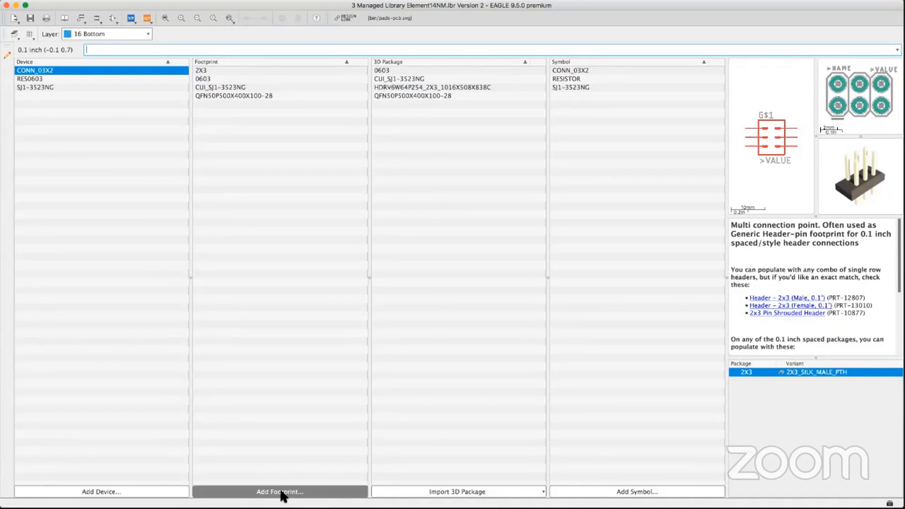
pyautogui.click(281, 492)
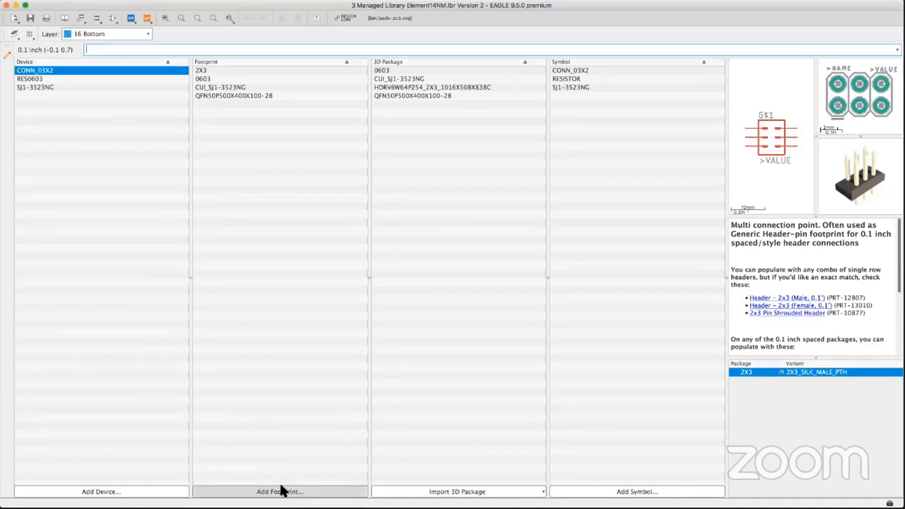
pyautogui.click(307, 491)
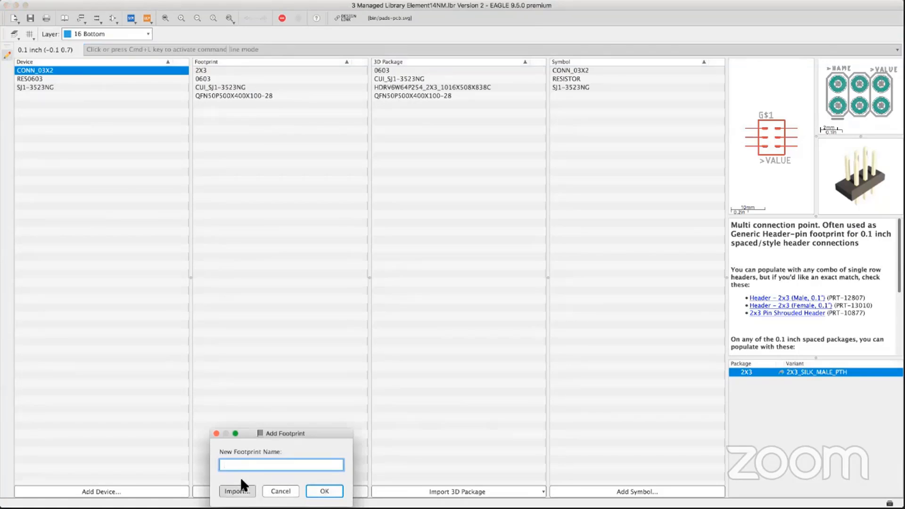
pyautogui.press('Escape')
# Start creating a 3D package with the package generator and browse the available package types
pyautogui.click(412, 491)
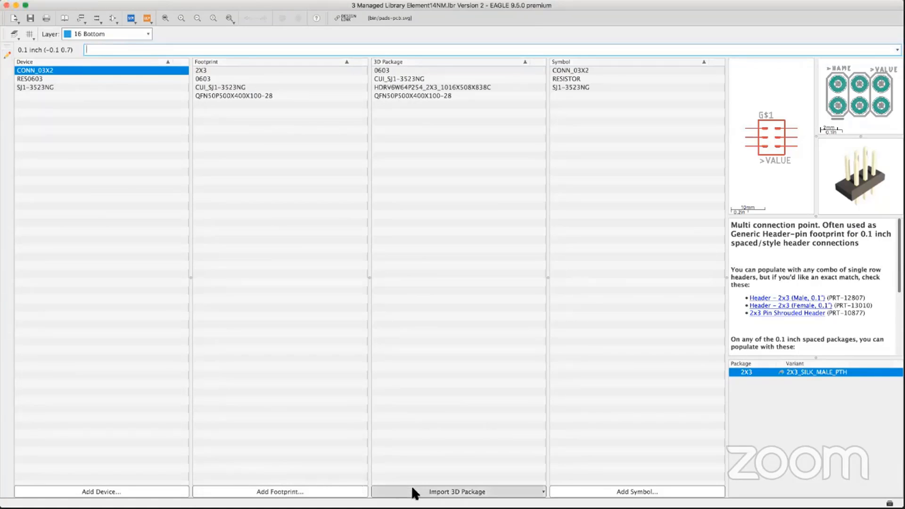
pyautogui.click(414, 492)
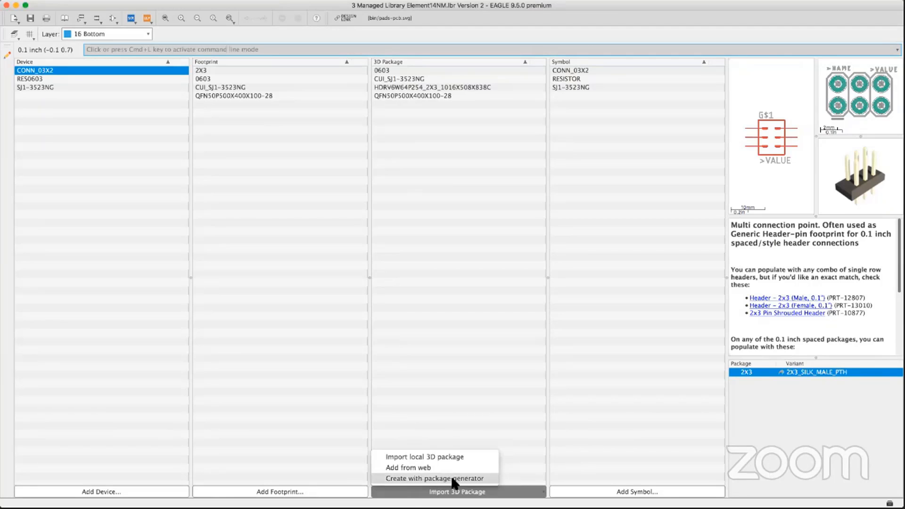
pyautogui.click(427, 474)
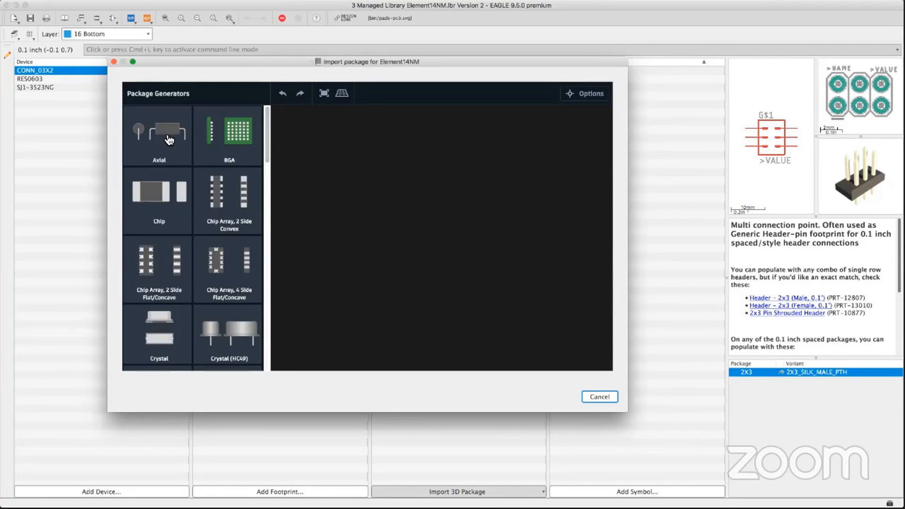
pyautogui.moveTo(267, 138); pyautogui.dragTo(267, 169)
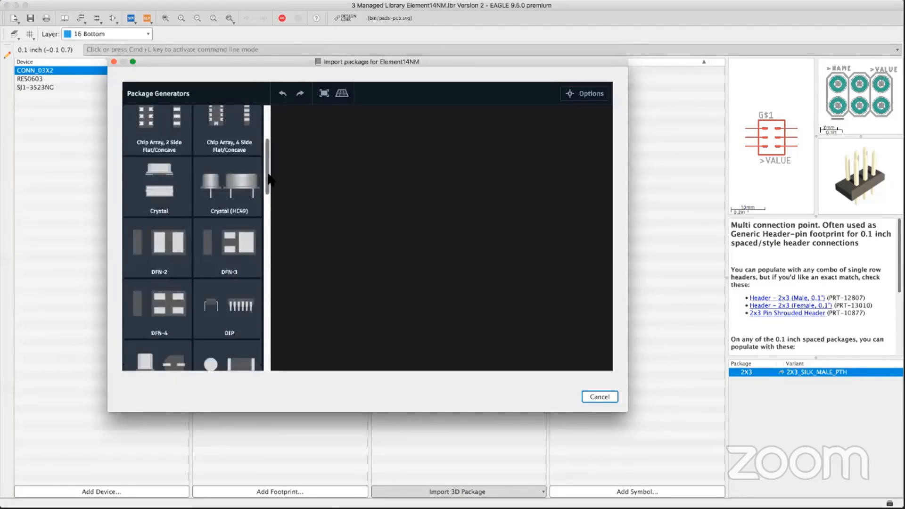
pyautogui.scroll(-3, 267, 198)
pyautogui.scroll(-2, 267, 205)
pyautogui.scroll(4, 268, 198)
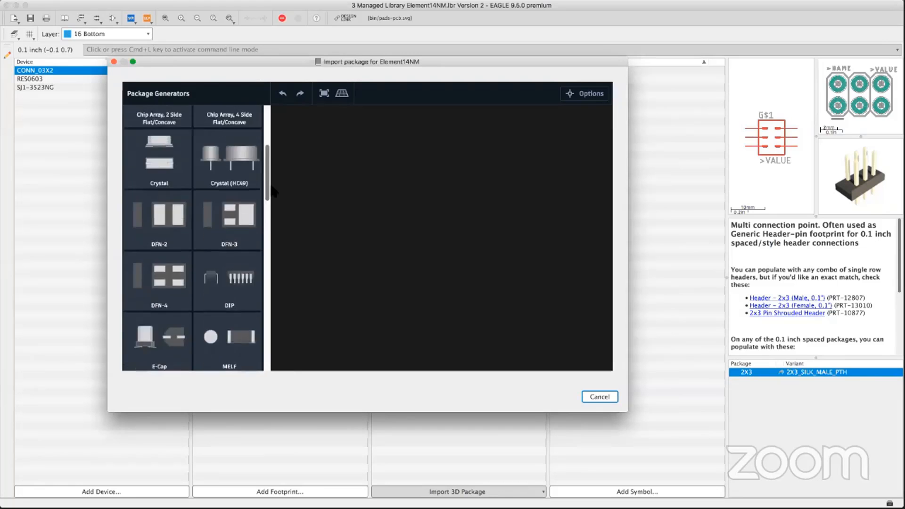
pyautogui.scroll(-4, 271, 212)
pyautogui.scroll(-3, 272, 231)
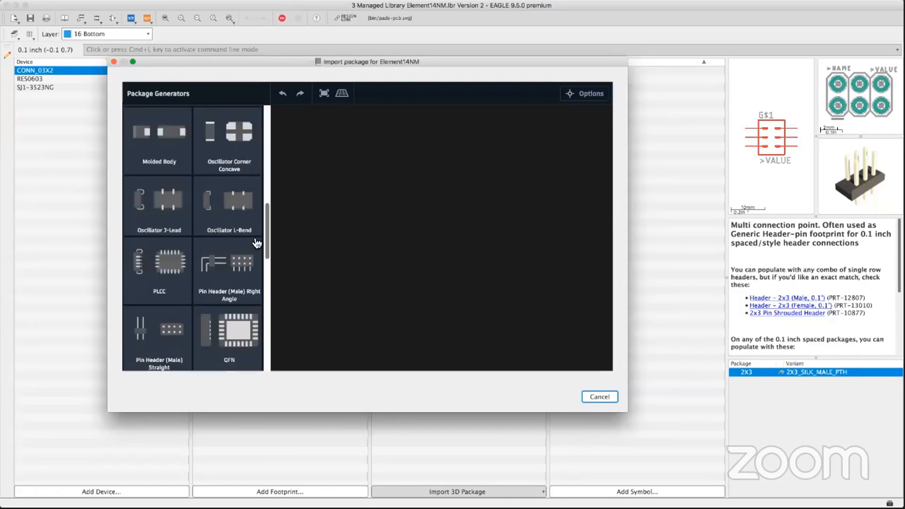
# Preview a PLCC package with the generator's preset dimensions in 3D, and close the generator without importing it
pyautogui.click(160, 264)
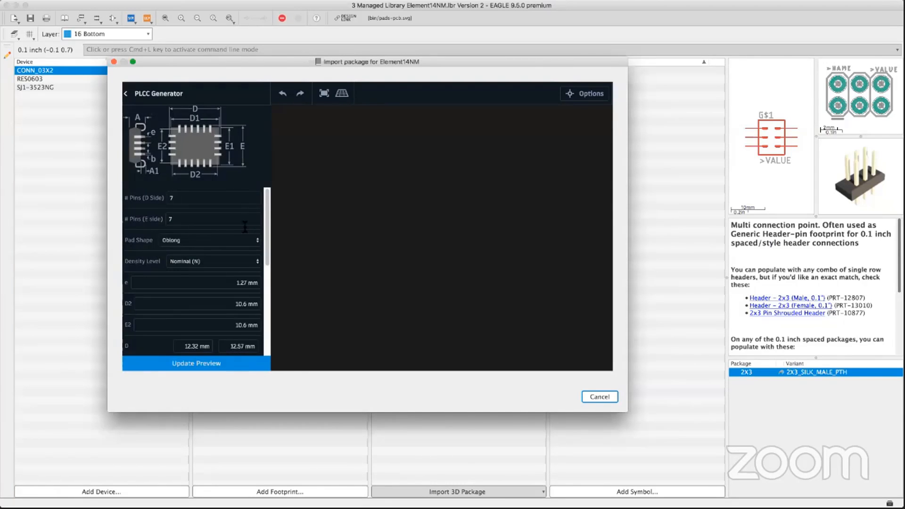
pyautogui.scroll(-5, 266, 214)
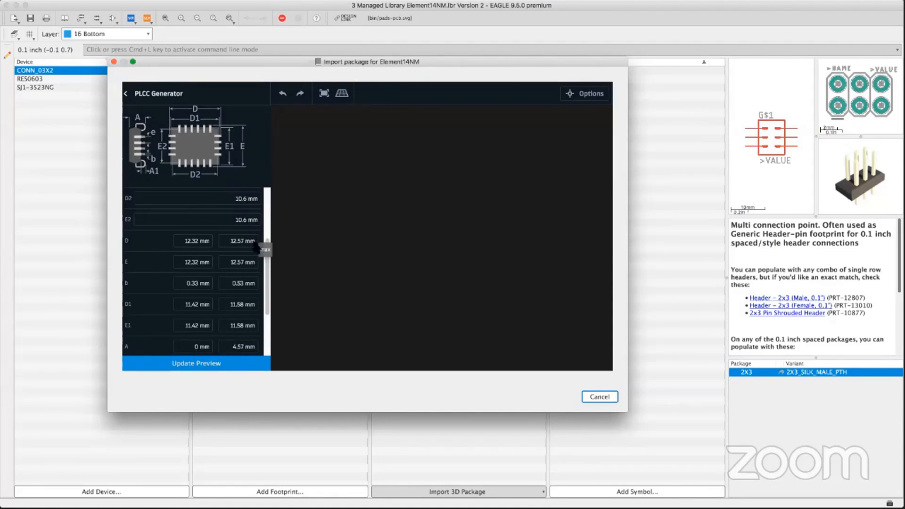
pyautogui.click(208, 367)
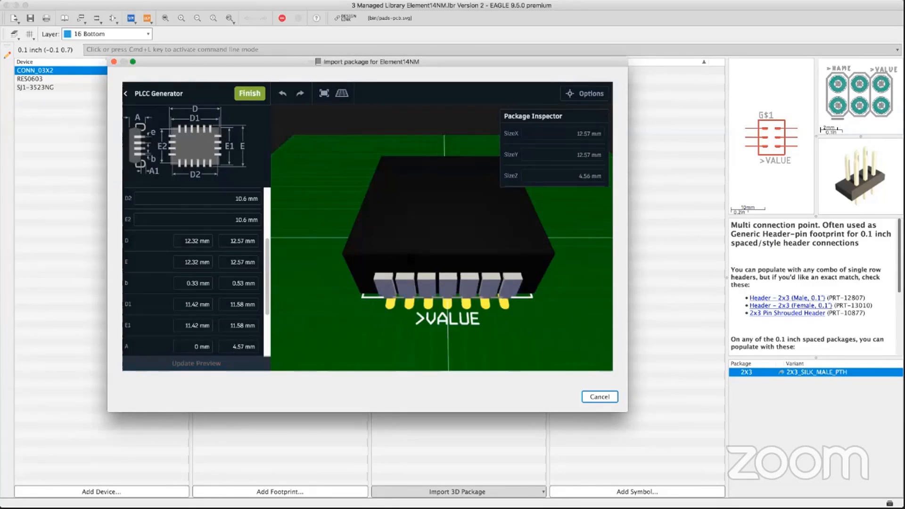
pyautogui.moveTo(354, 296); pyautogui.dragTo(312, 244)
pyautogui.click(451, 218)
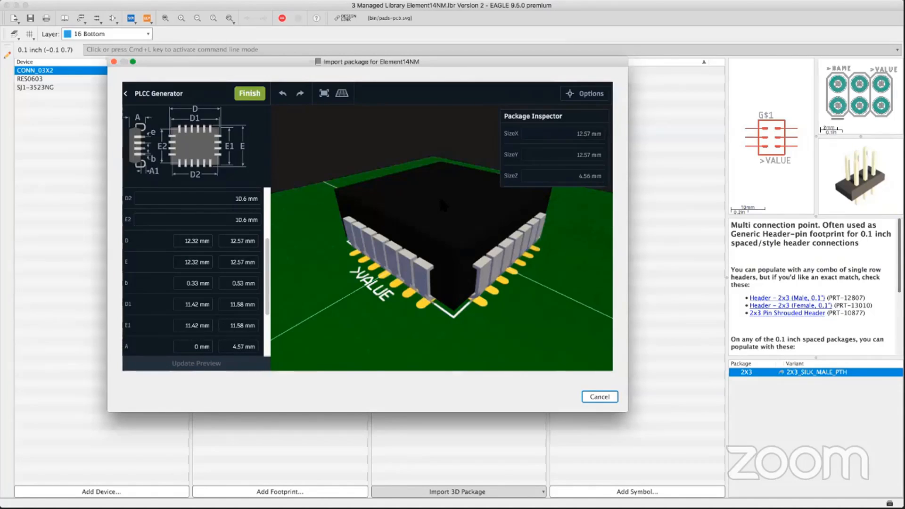
pyautogui.click(599, 397)
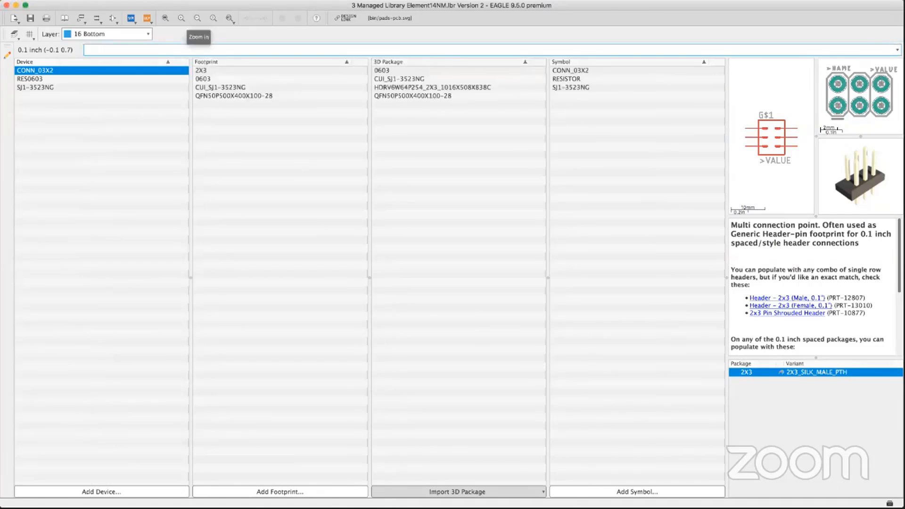
# Return to the 52101-101-REV-A-support board, examine its annular ring design rules, and close the DRC dialog without running the check
pyautogui.click(192, 5)
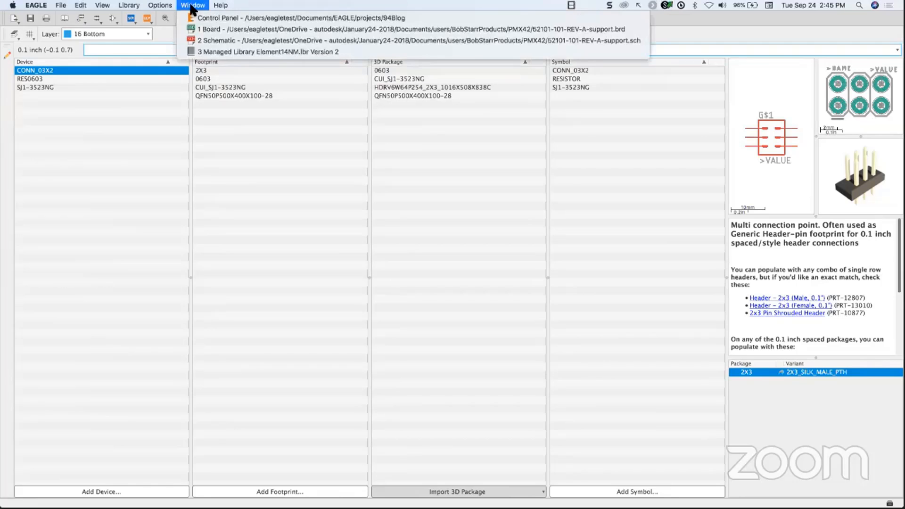
pyautogui.click(211, 27)
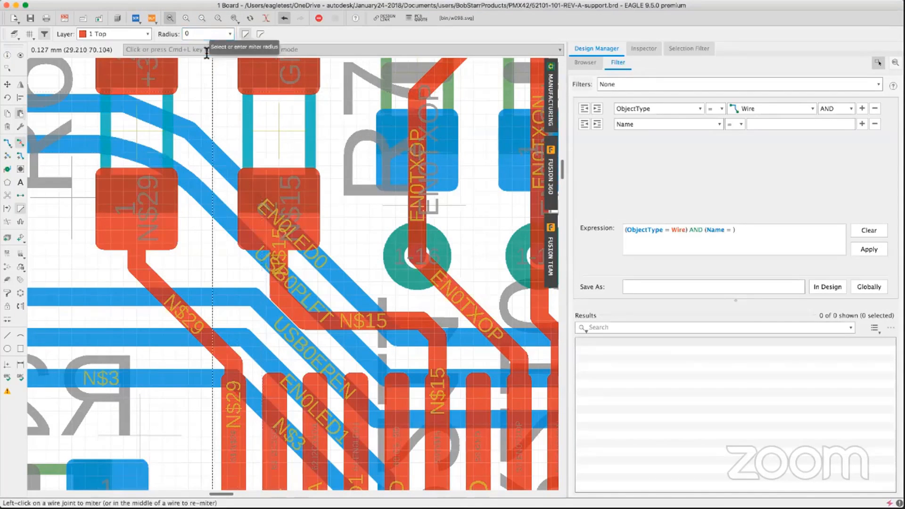
pyautogui.click(206, 52)
pyautogui.write('drc')
pyautogui.press('Return')
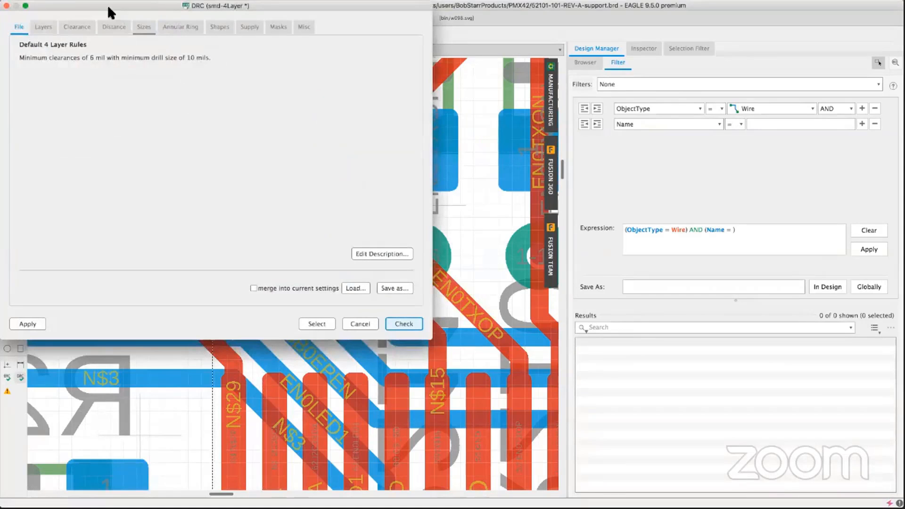
pyautogui.moveTo(93, 3); pyautogui.dragTo(242, 130)
pyautogui.click(268, 142)
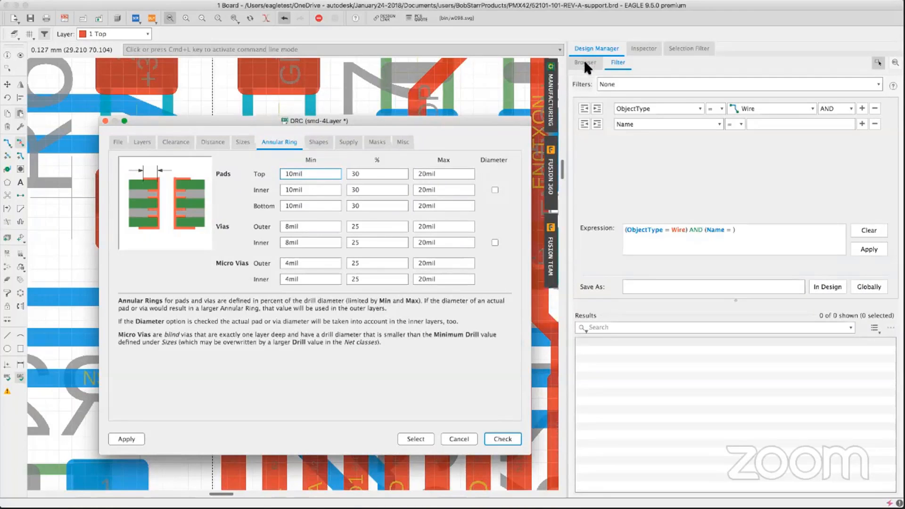
pyautogui.click(451, 438)
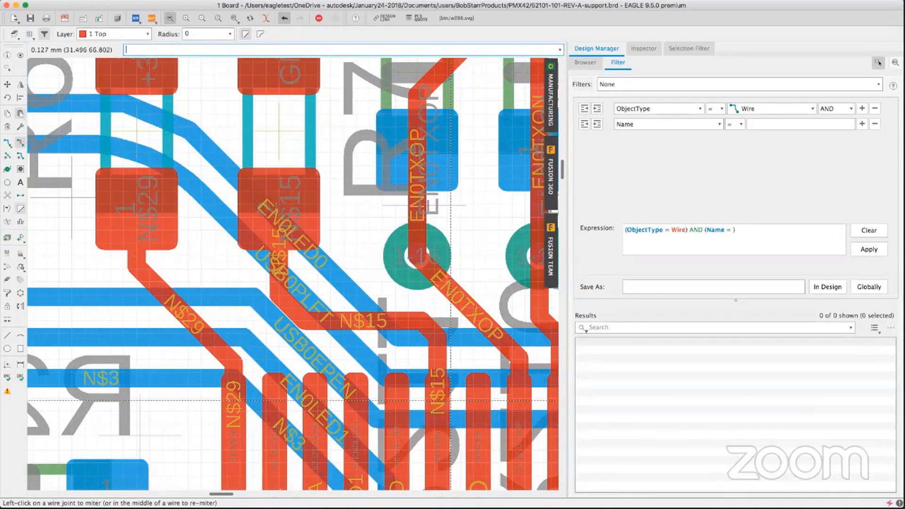